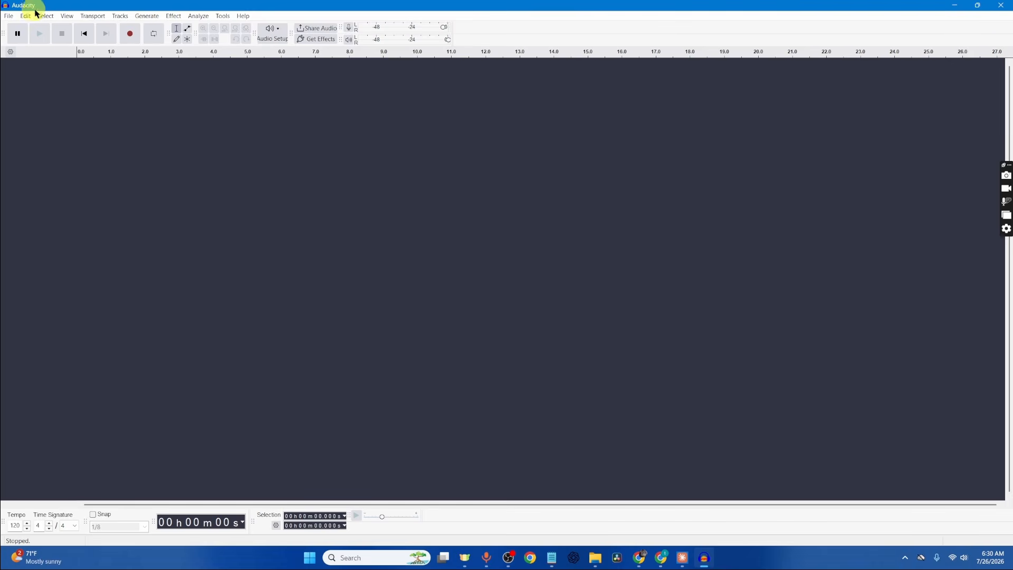
Show the Device Toolbar in the main window
left_click(66, 20)
left_click(131, 86)
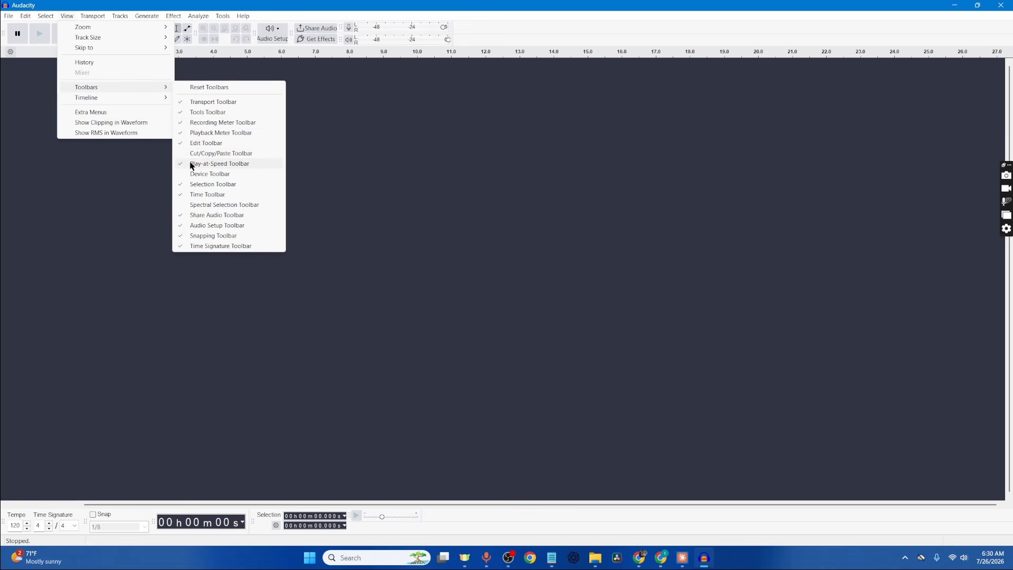
left_click(203, 174)
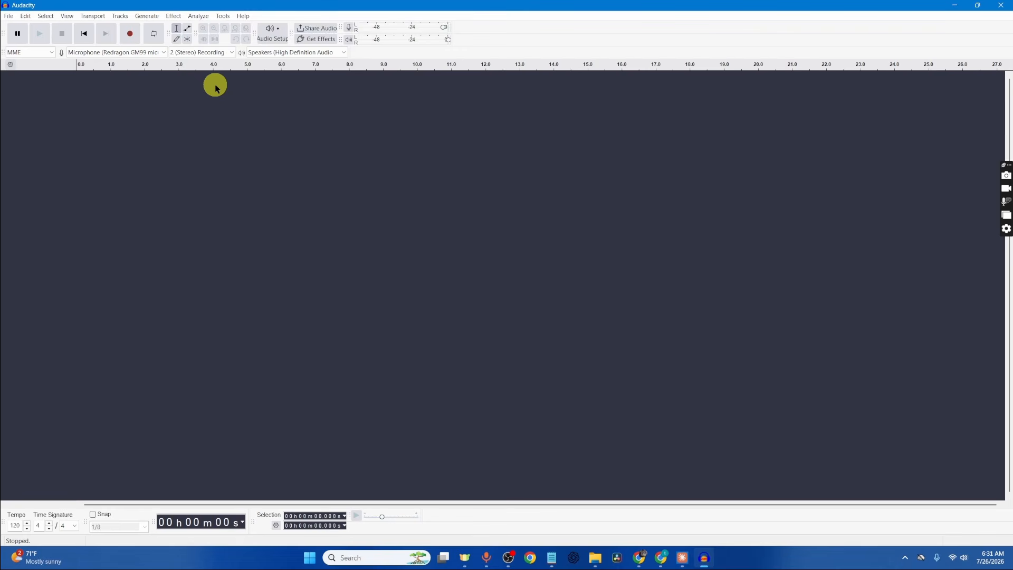
Set the recording device to Microphone (Redragon GM99 micro) and the recording channels to 1 (Mono)
left_click(150, 53)
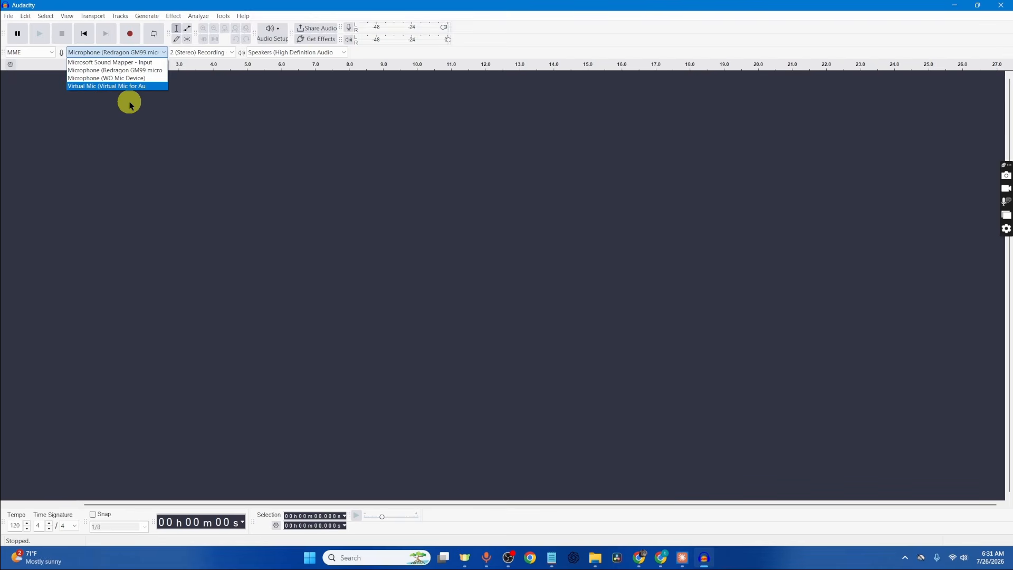
left_click(131, 74)
left_click(400, 293)
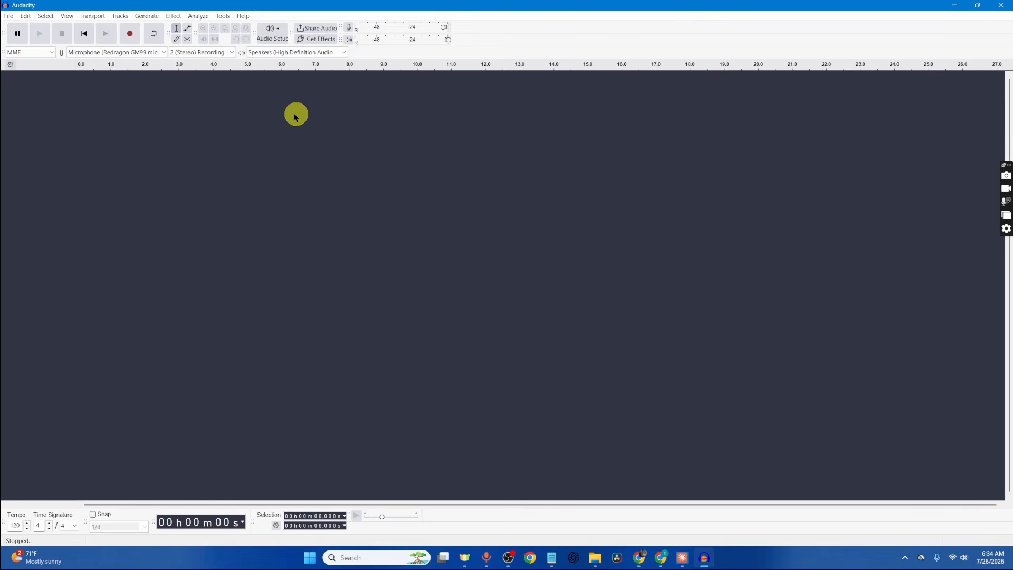
left_click(215, 51)
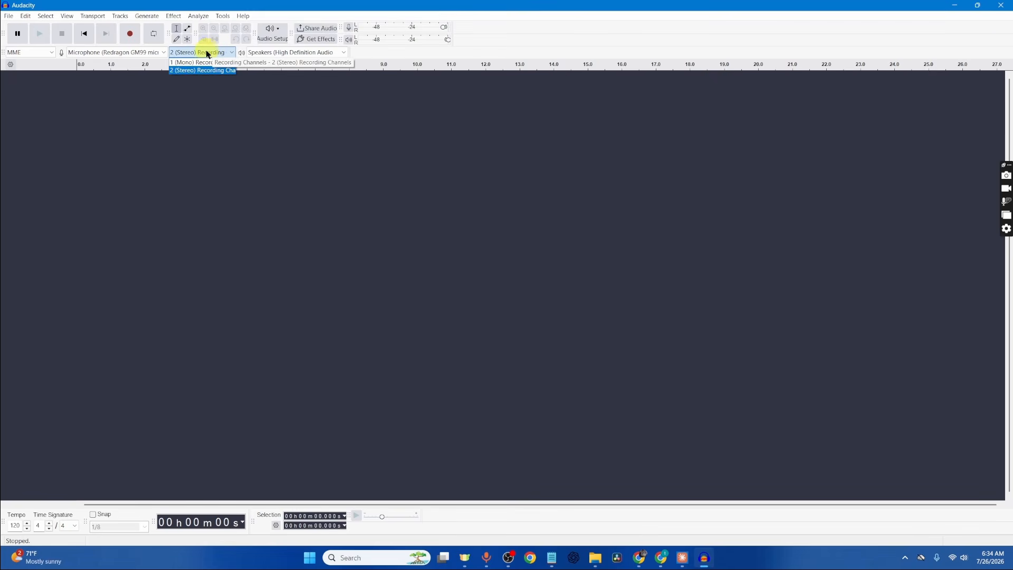
left_click(203, 63)
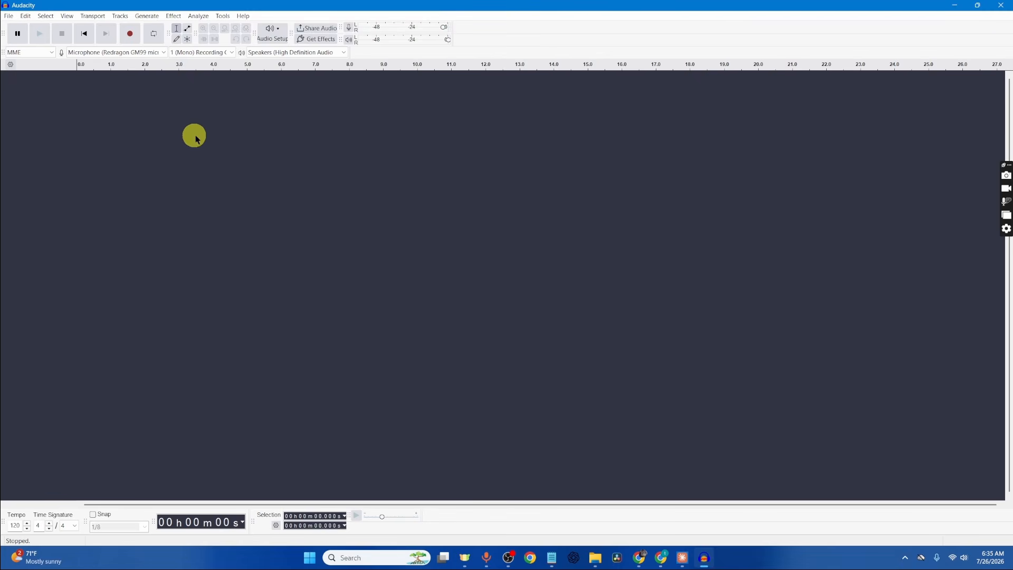
Review the host, playback, recording and quality options in the audio settings and accept them
left_click(280, 35)
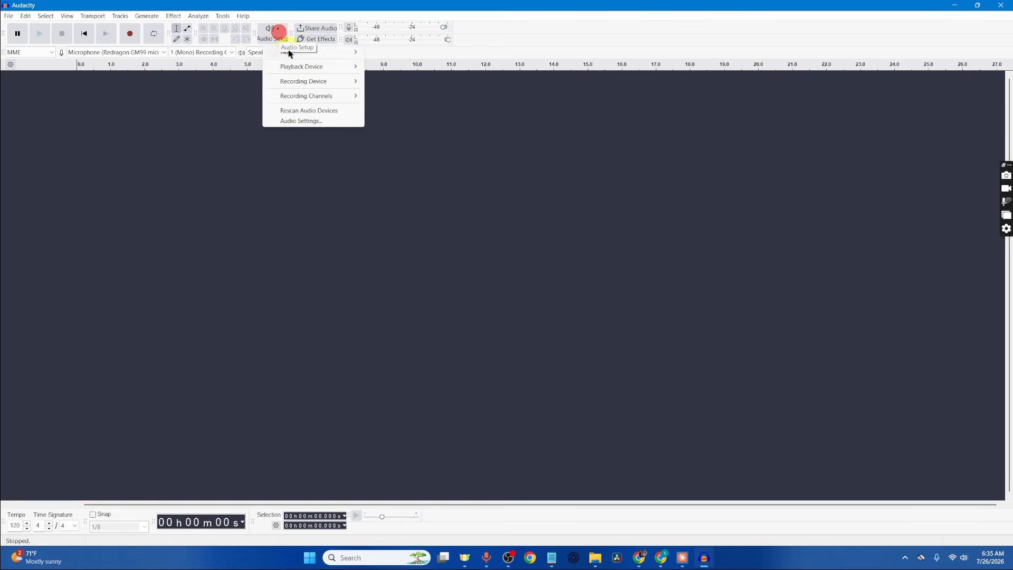
left_click(308, 124)
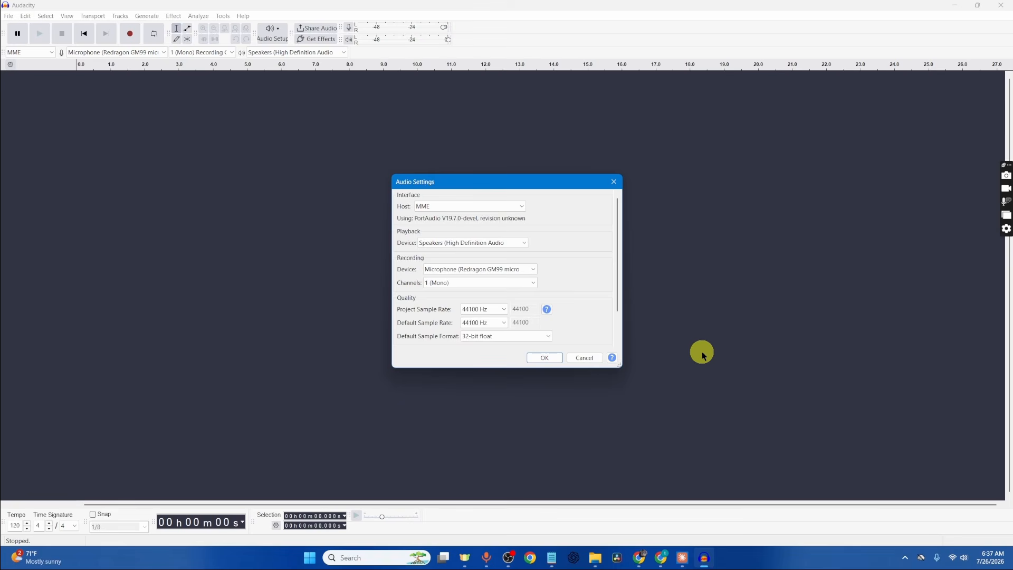
key("Up")
left_click(553, 358)
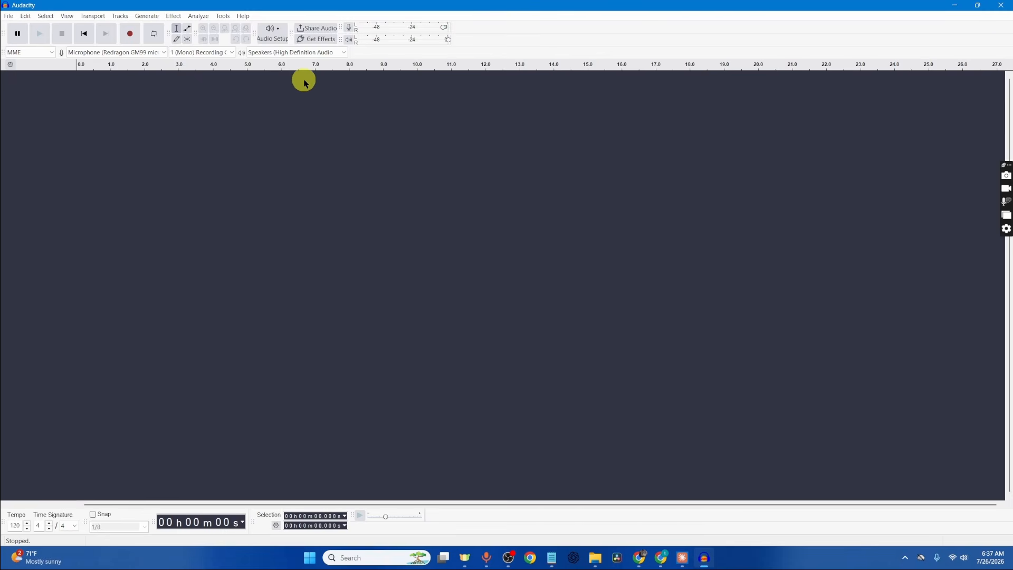
Enable silent monitoring on the recording meter and lower the recording level to roughly three quarters of its range
left_click(351, 29)
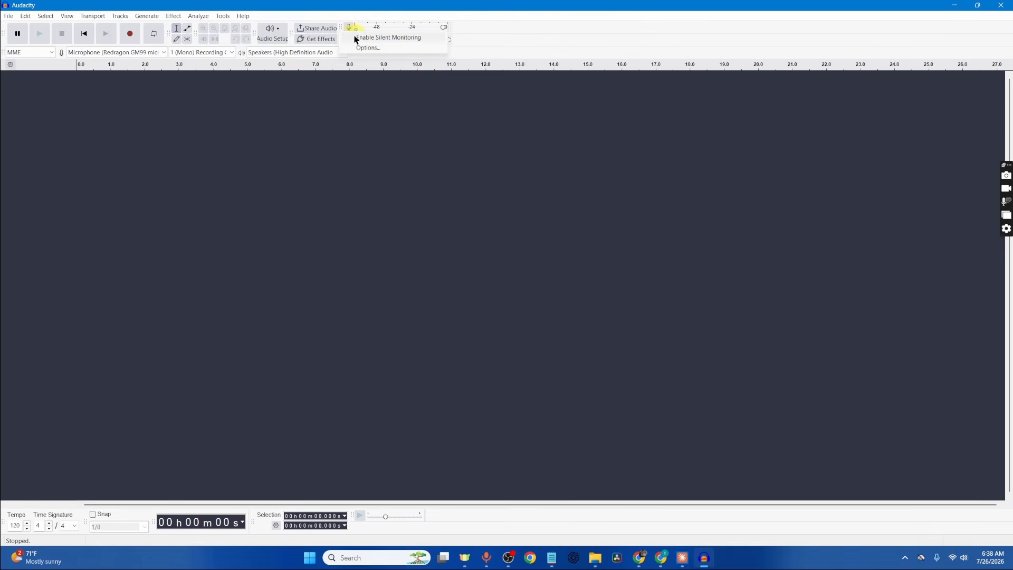
left_click(357, 38)
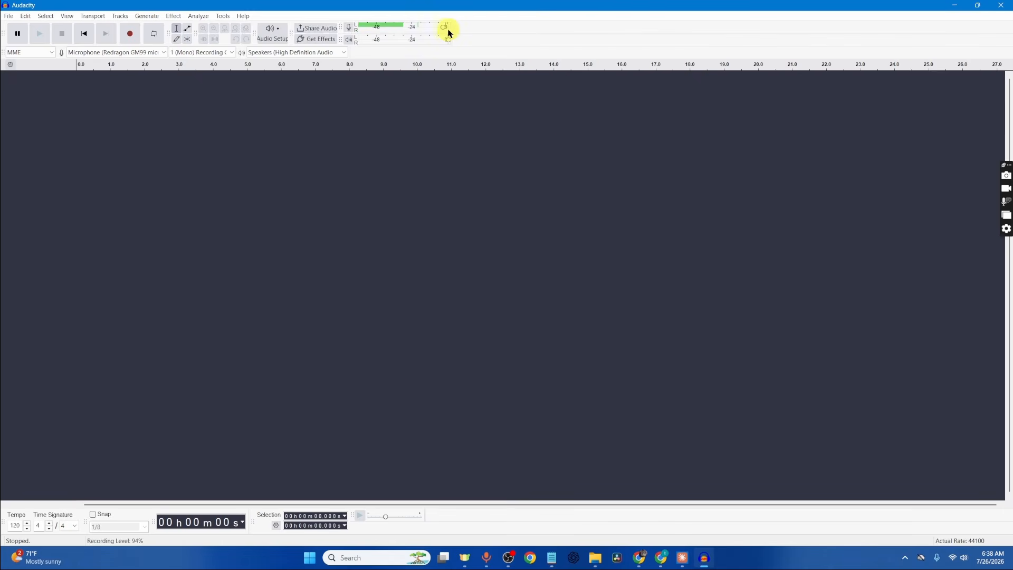
mouse_move(417, 26)
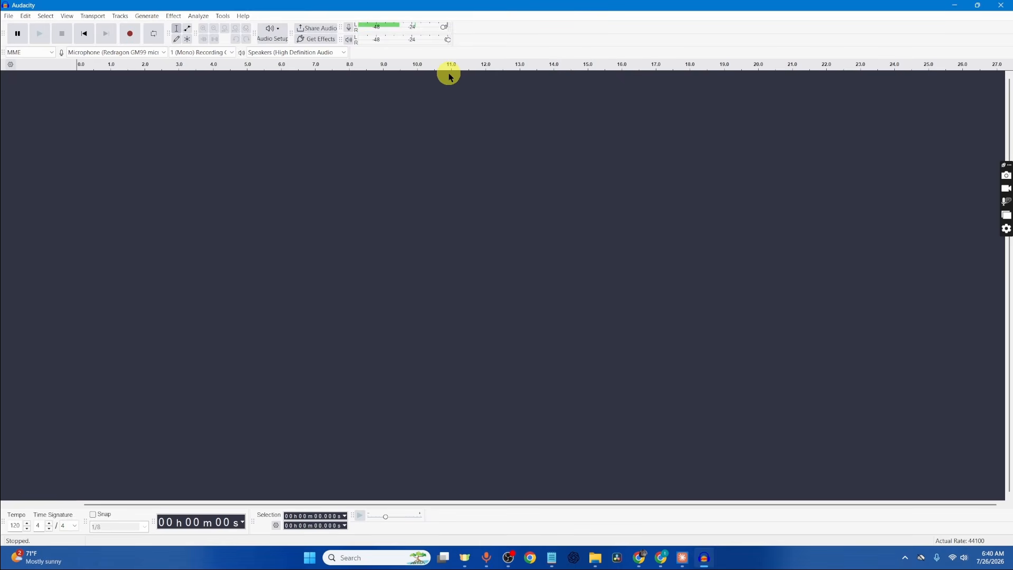
left_click(402, 27)
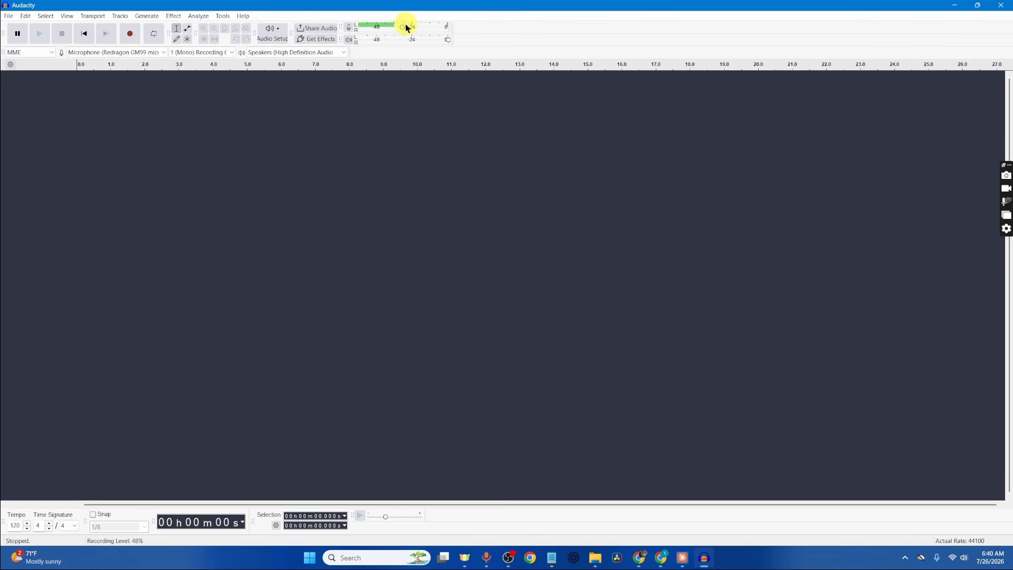
left_click_drag(402, 27, 423, 39)
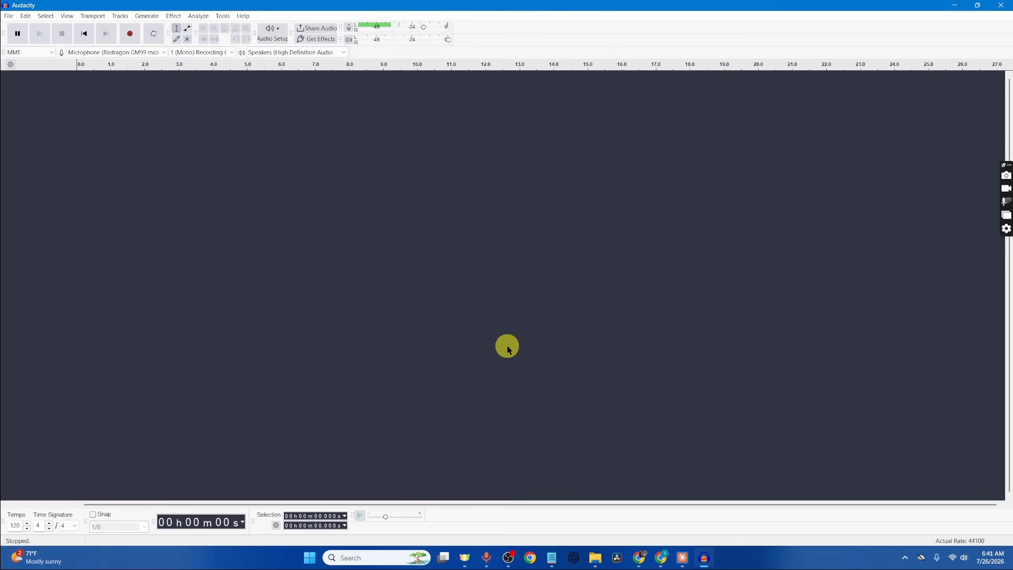
Record a test take of about 41 seconds and delete the whole recorded clip from the track
left_click(131, 35)
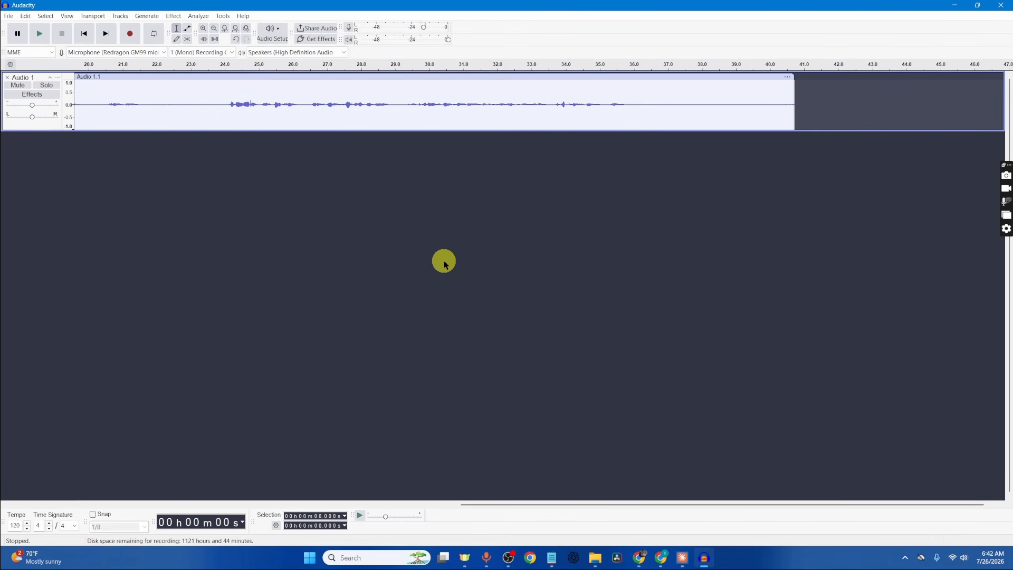
scroll(433, 213, "left", 11)
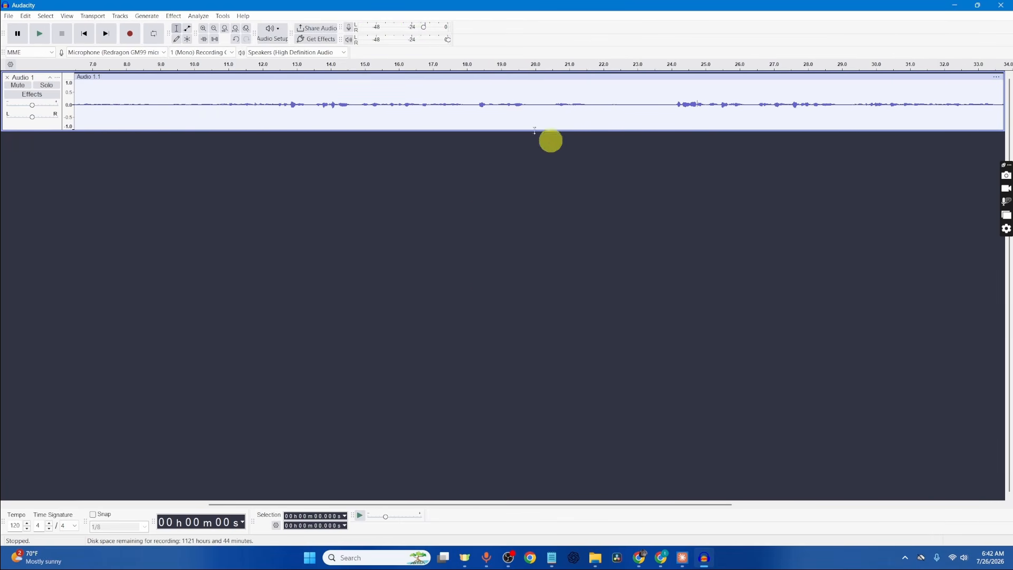
left_click(384, 83)
left_click(363, 97)
double_click(414, 106)
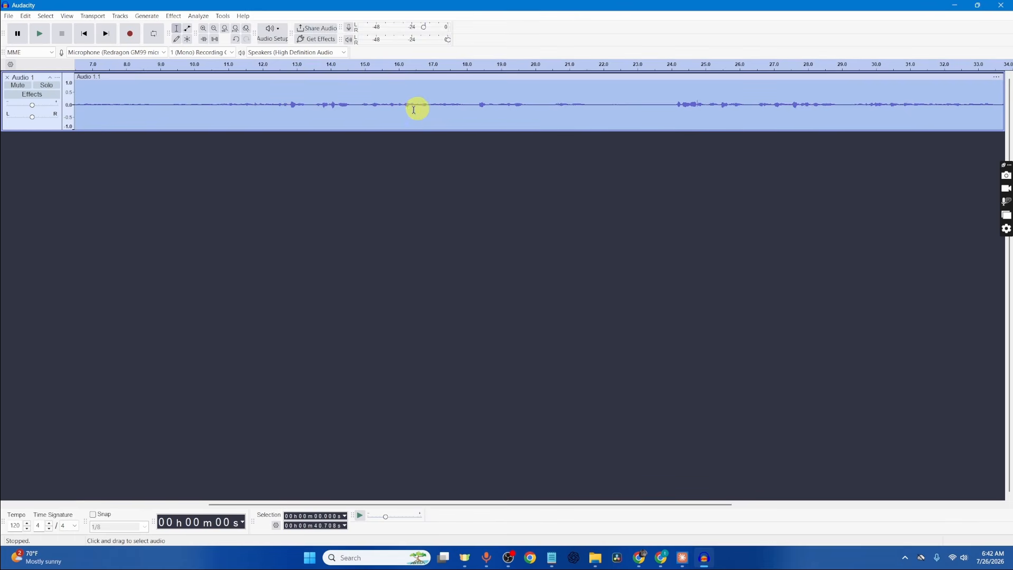
key("Delete")
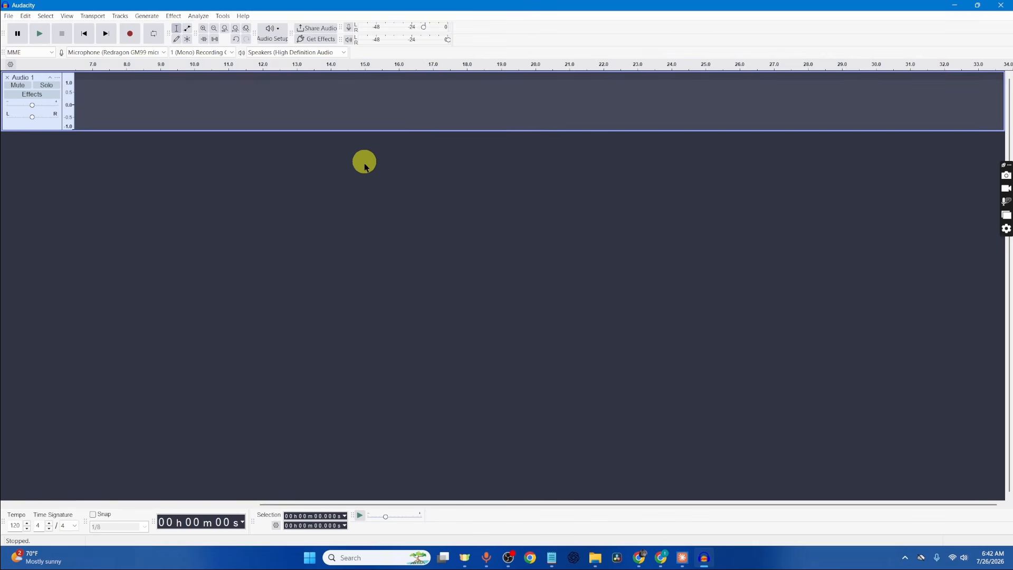
Set the recording device to Microphone (WO Mic Device) and record a take of about 58 seconds on the Audio 1 track
left_click(365, 271)
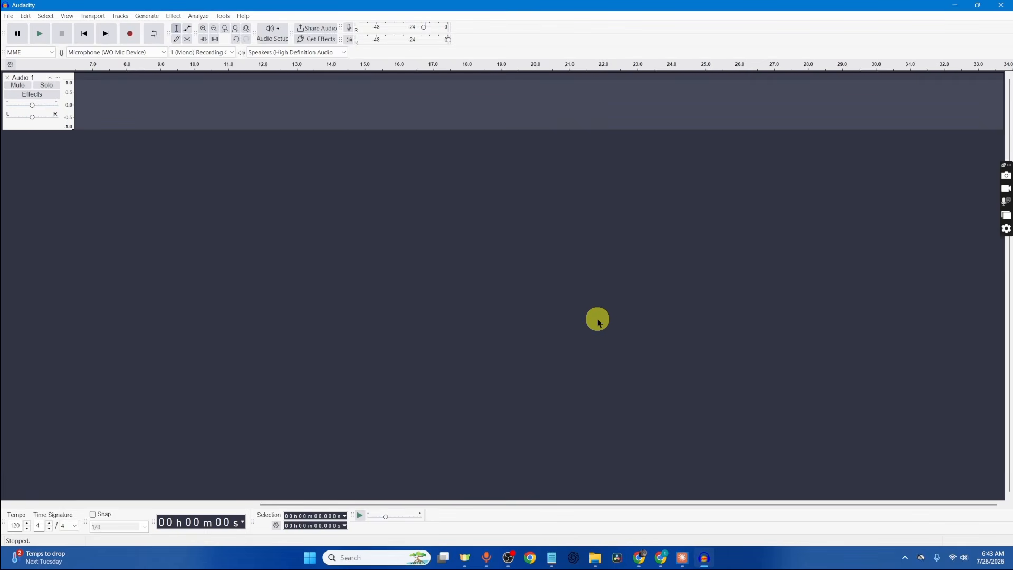
left_click(130, 34)
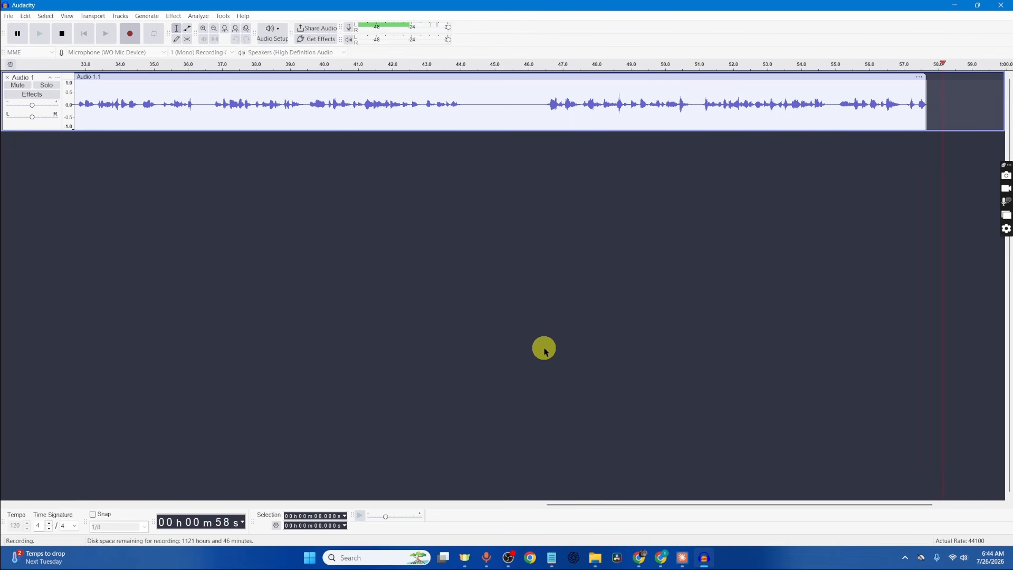
key("space")
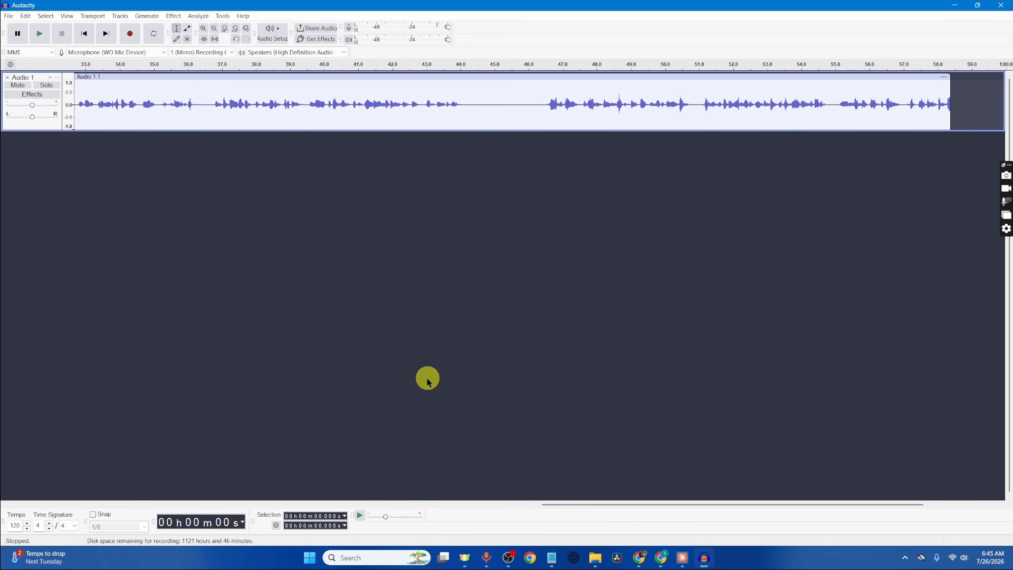
scroll(427, 378, "left", 10)
scroll(398, 403, "left", 4)
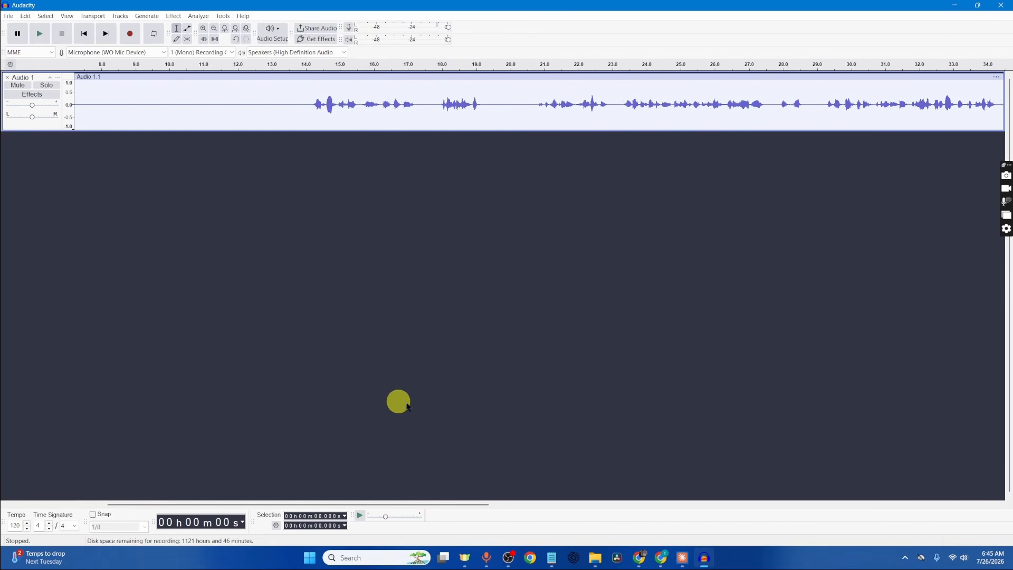
left_click_drag(552, 390, 550, 423)
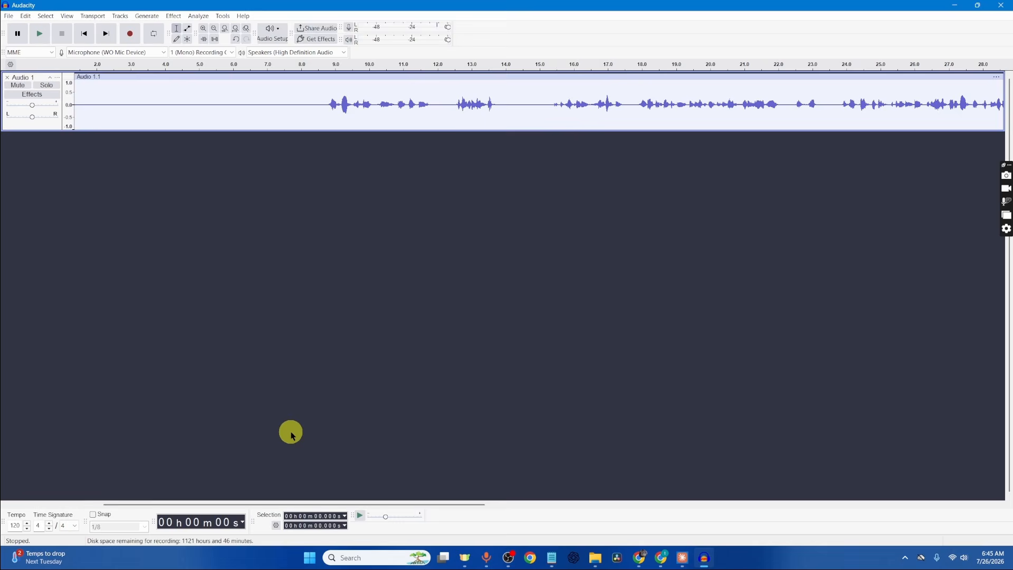
scroll(316, 430, "left", 2)
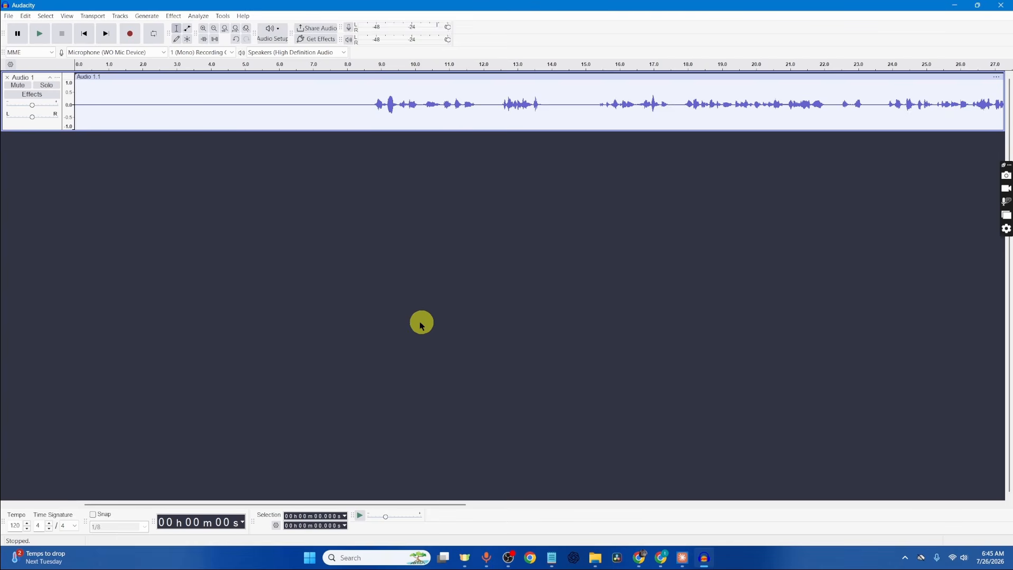
Save the project to the computer as an AUP3 project named demo in the Audacity folder
left_click(9, 17)
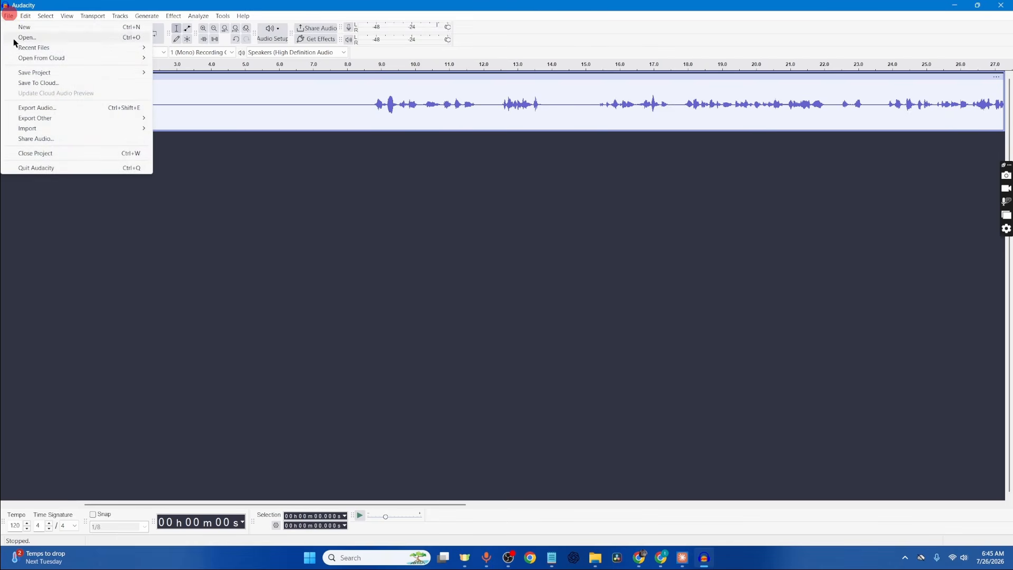
mouse_move(62, 75)
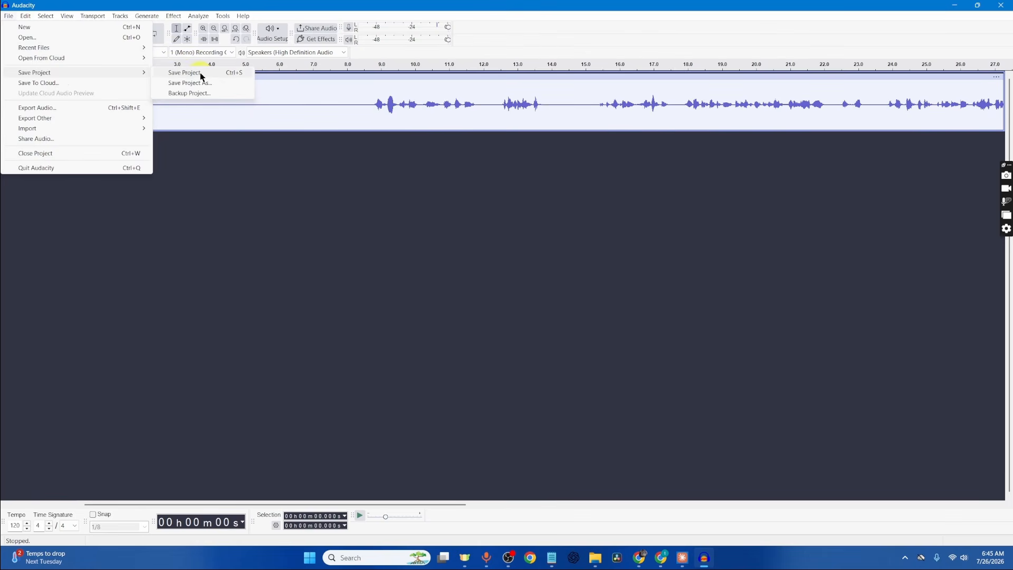
left_click(202, 74)
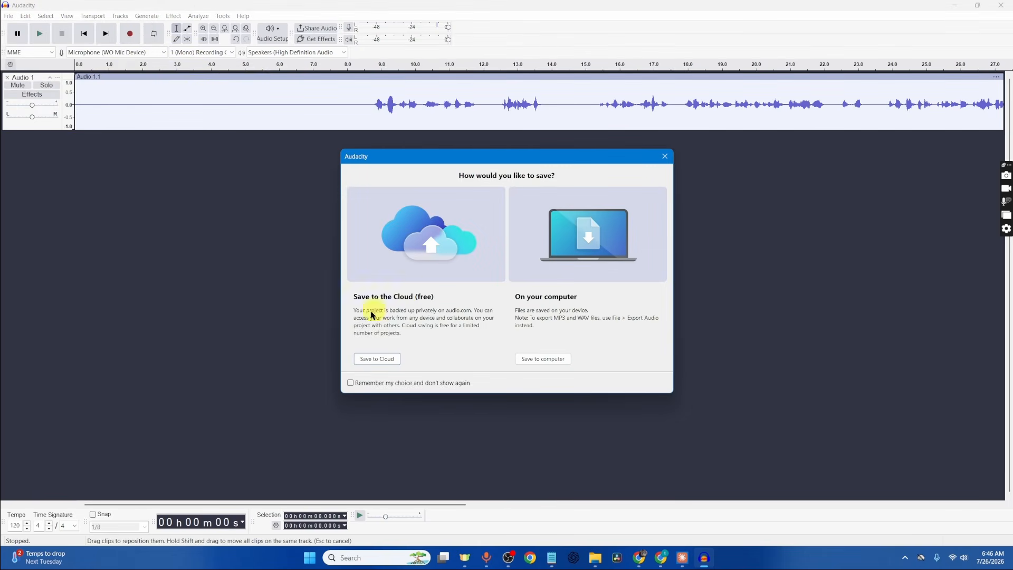
left_click(558, 361)
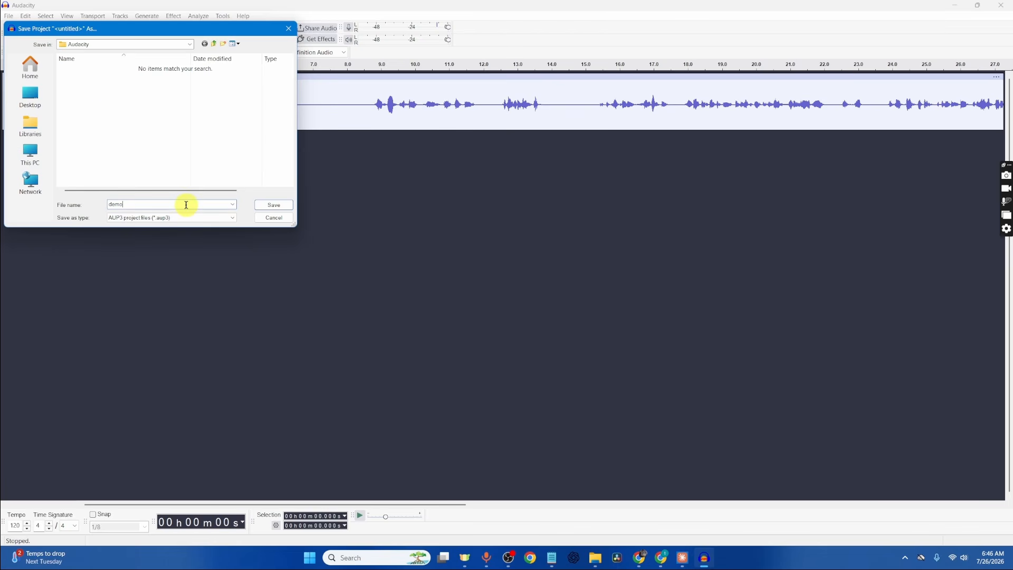
key("Return")
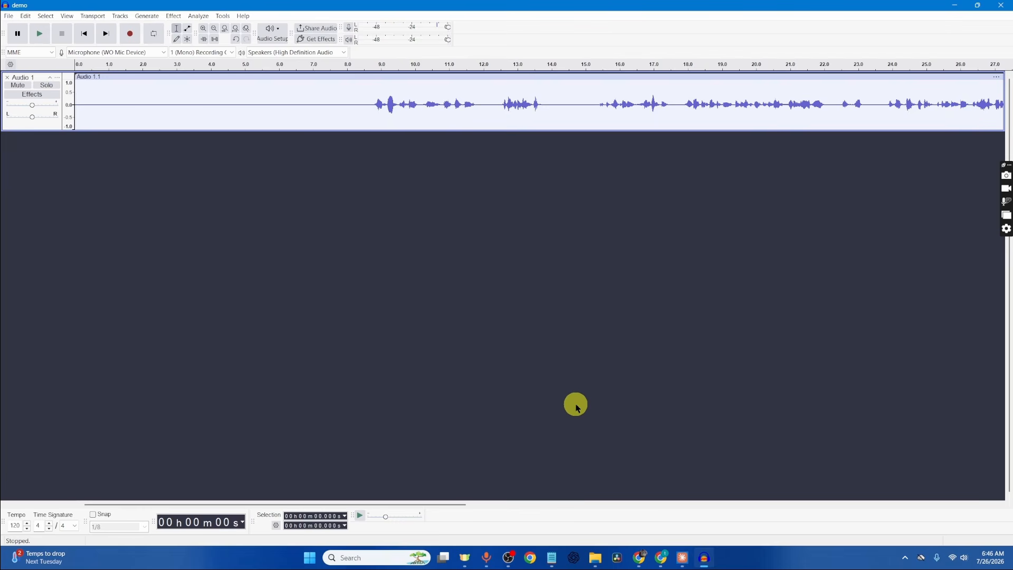
Capture a noise profile for Noise Reduction from the silent opening of the Audio 1 clip, from about 0.1 to 8.6 seconds
key("ctrl+a")
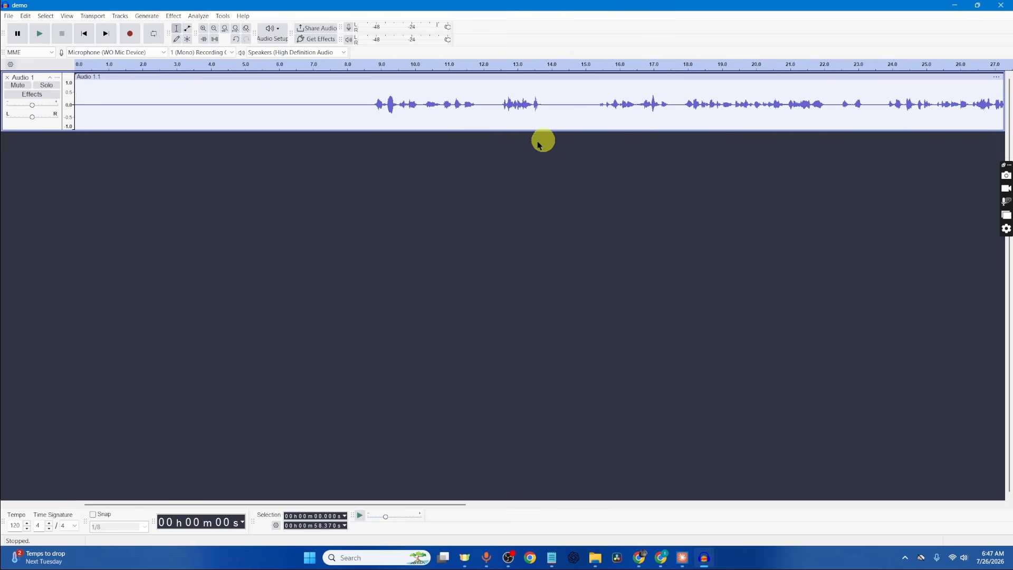
mouse_move(730, 222)
left_mouse_down()
mouse_move(618, 248)
mouse_move(742, 216)
left_mouse_up()
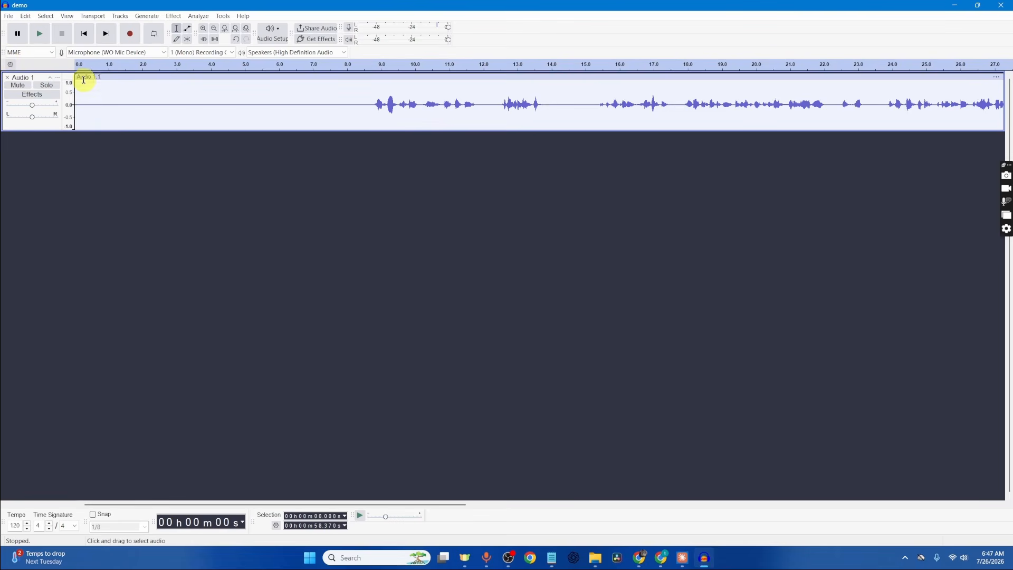
left_click_drag(77, 84, 369, 114)
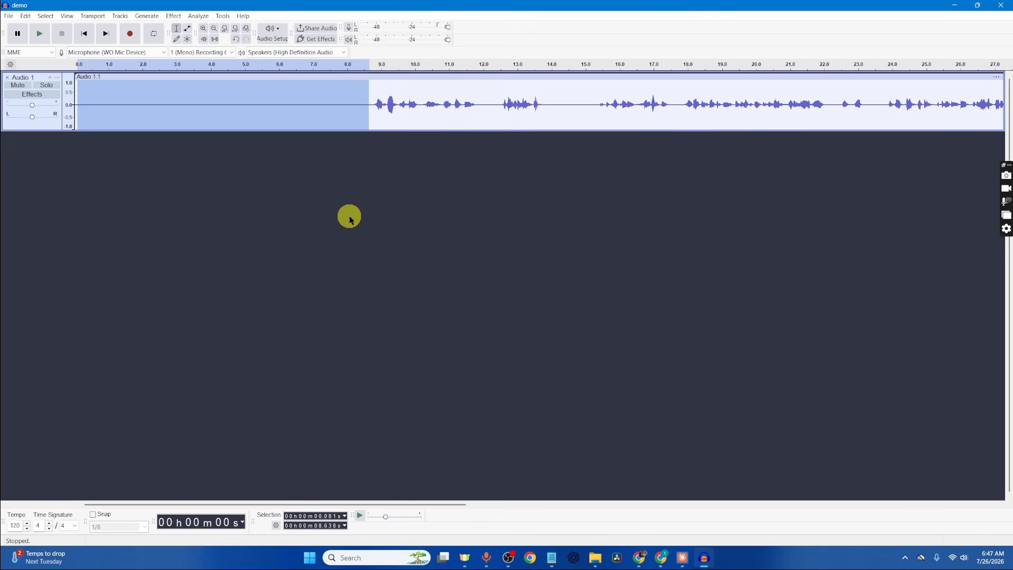
left_click(174, 16)
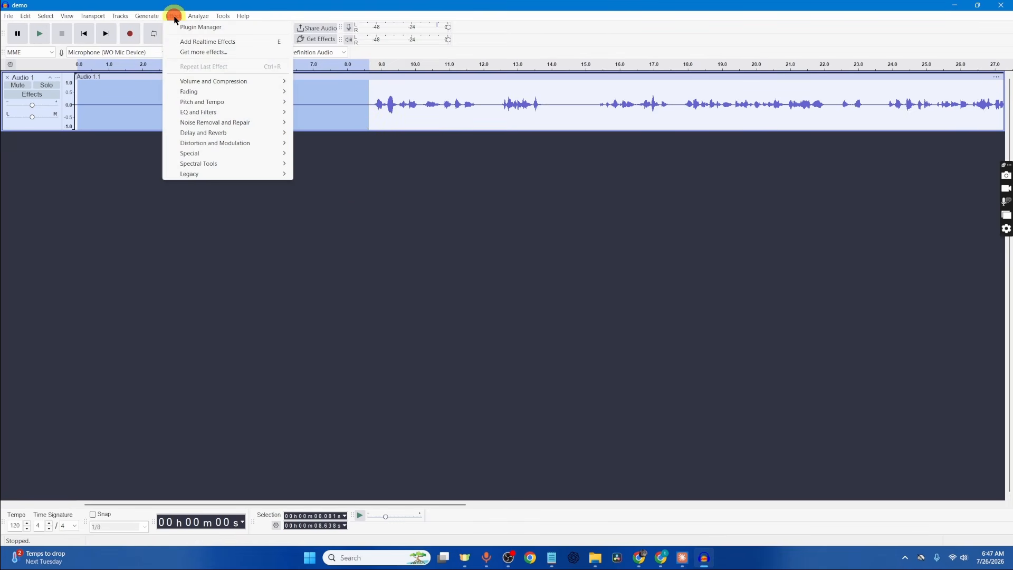
mouse_move(261, 123)
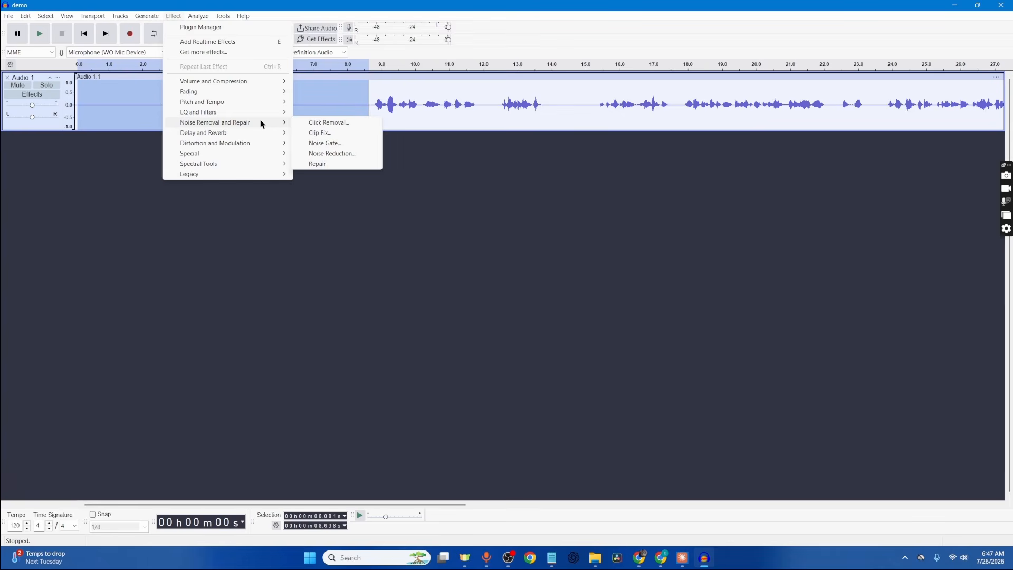
left_click(331, 153)
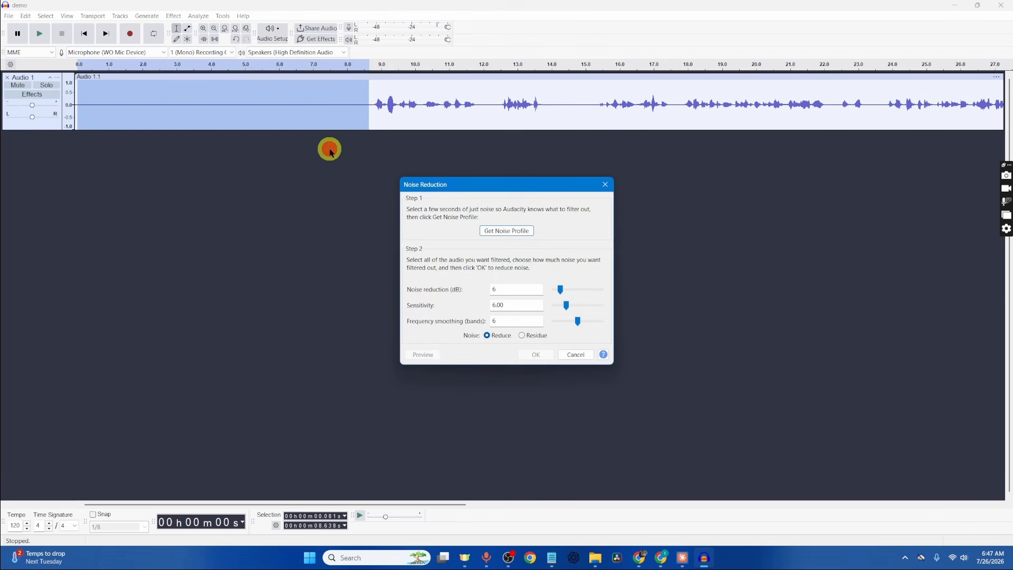
left_click(520, 236)
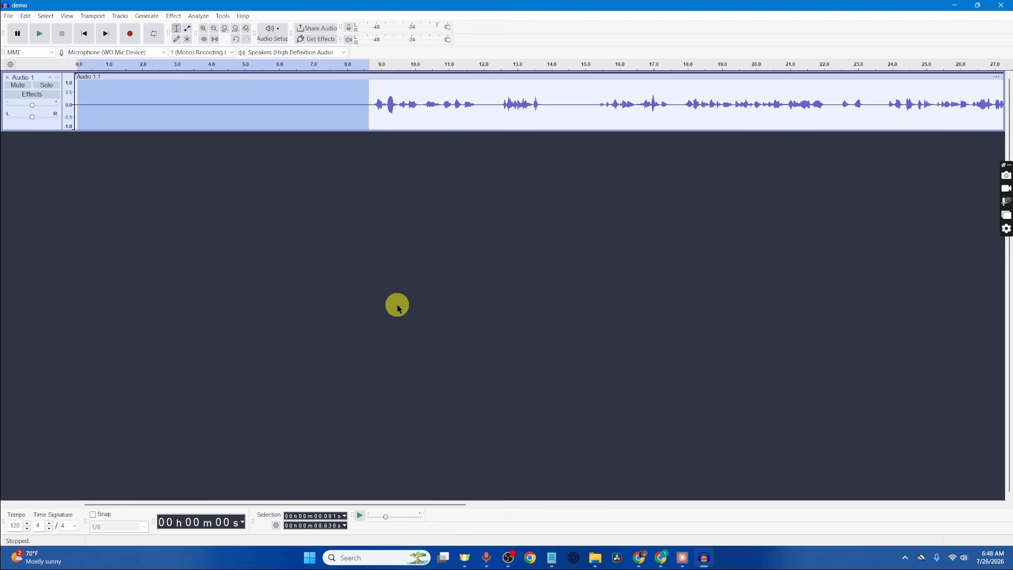
Apply Noise Reduction to the whole track with 6 dB reduction, sensitivity 6.00 and 6 frequency smoothing bands
key("ctrl+a")
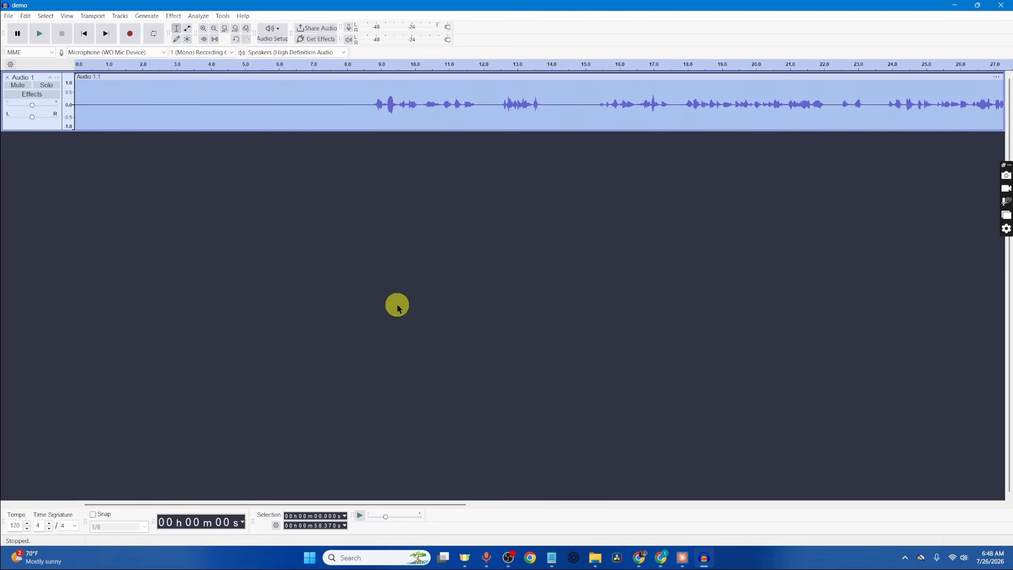
left_click(176, 16)
mouse_move(250, 125)
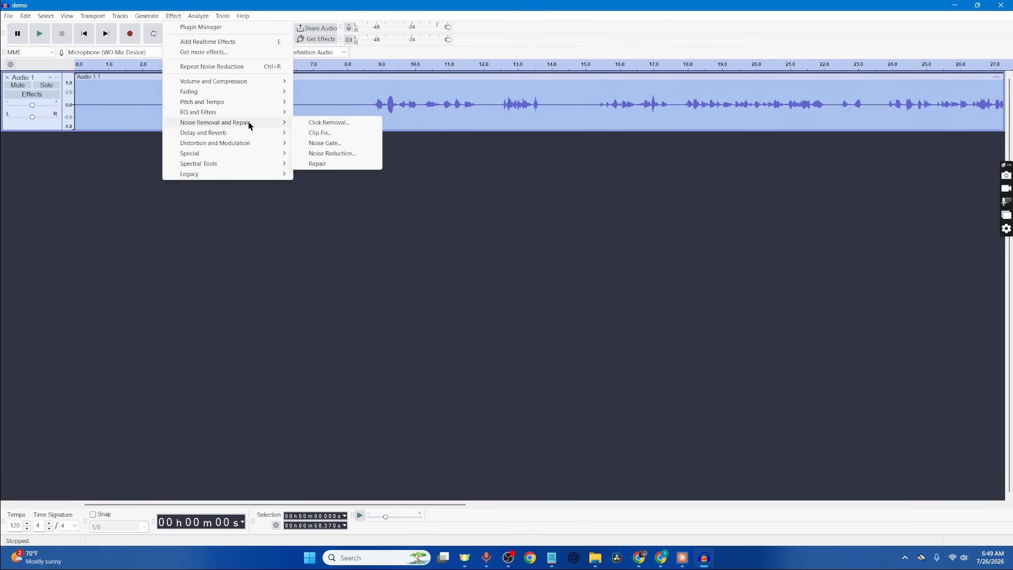
left_click(331, 153)
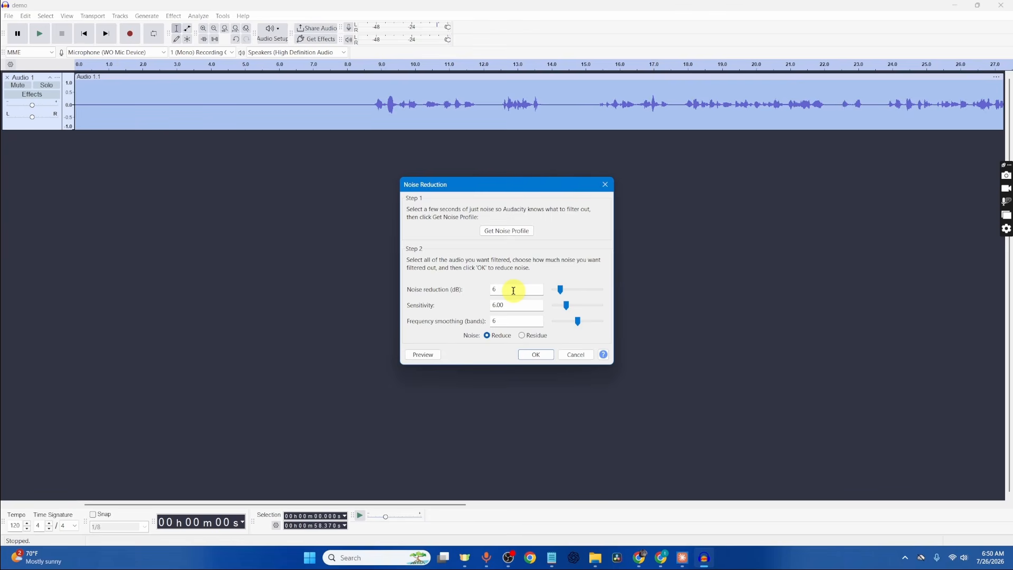
left_click(540, 356)
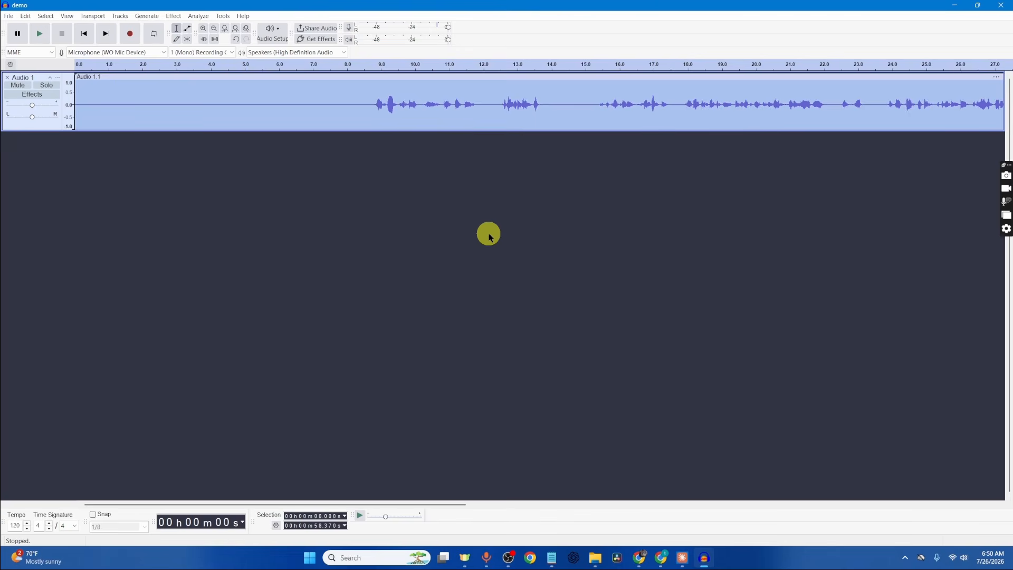
Play back the silent opening and the start of the speech to check the noise-reduced recording
left_click(490, 238)
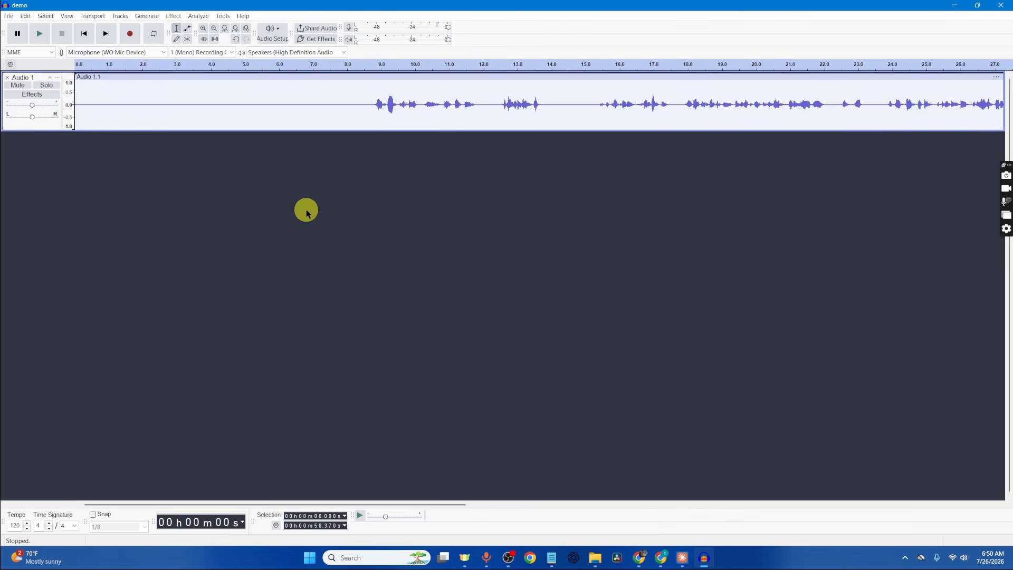
key("space")
key("space")
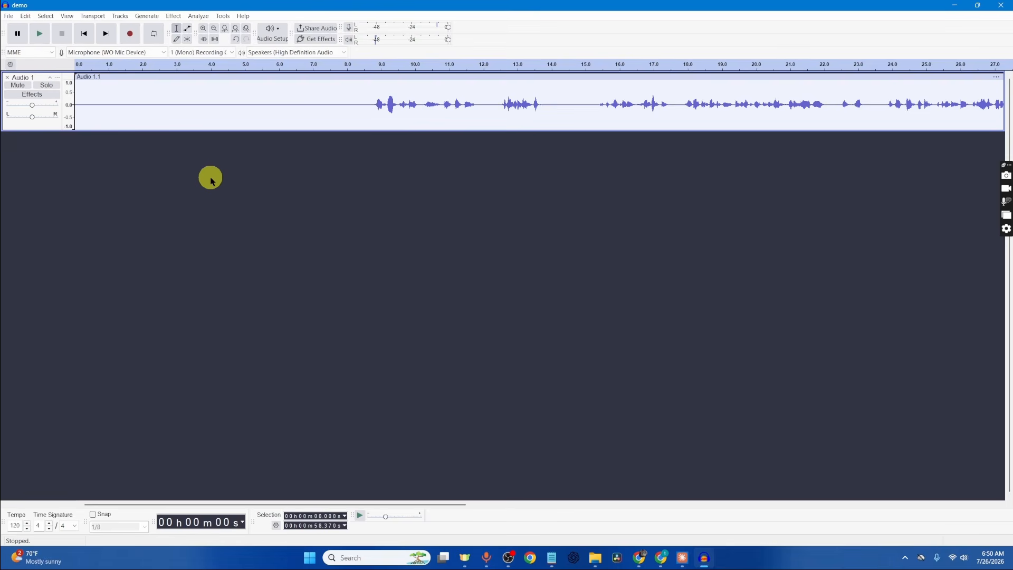
key("space")
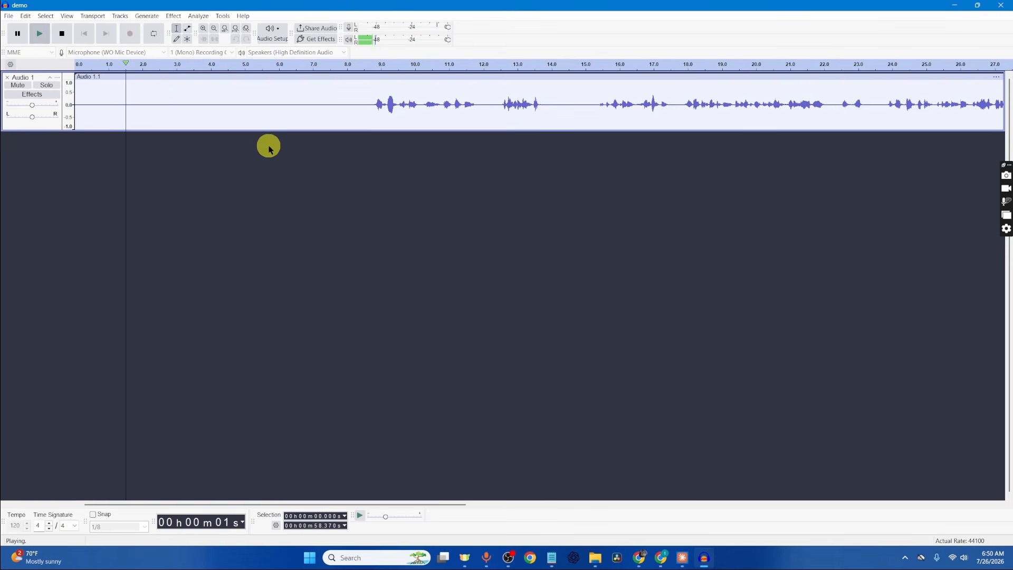
left_click(373, 65)
key("space")
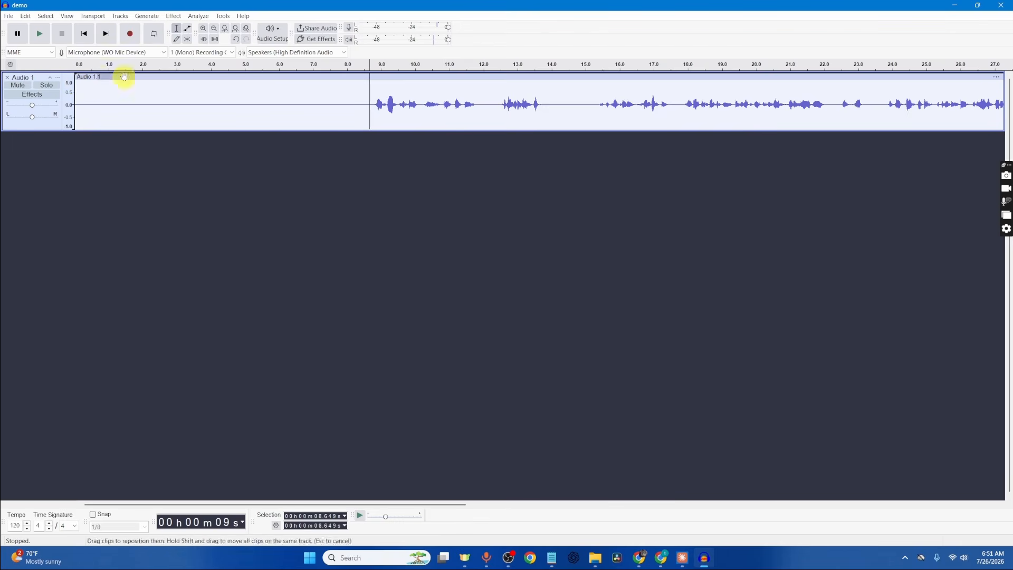
Delete the silent opening of about 8.6 seconds before the first words of the clip
left_click_drag(373, 82, 56, 66)
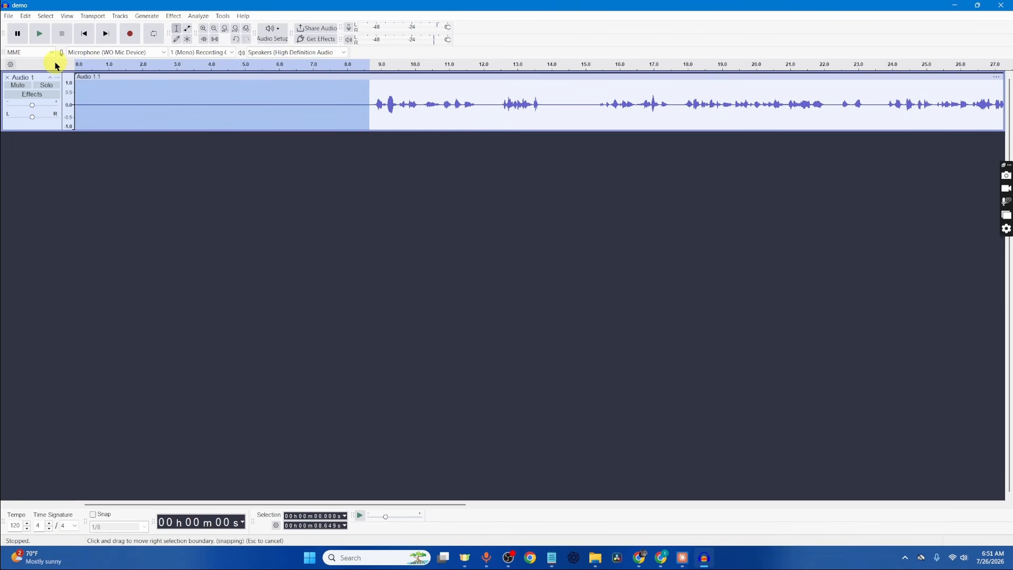
key("Delete")
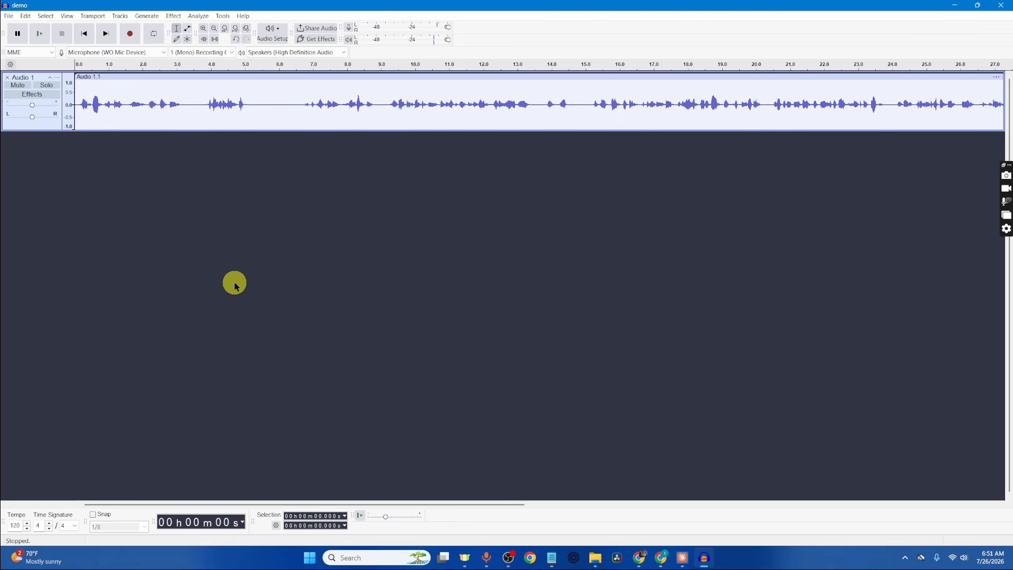
Normalize the whole track to a -1.0 dB peak with DC offset removal and stereo channels normalized independently
key("ctrl+a")
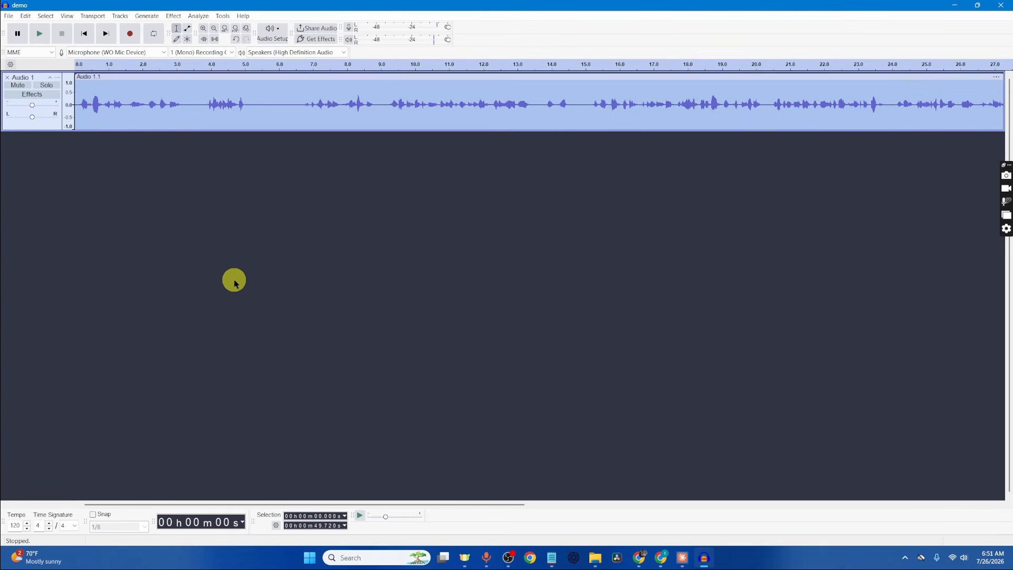
left_click(173, 17)
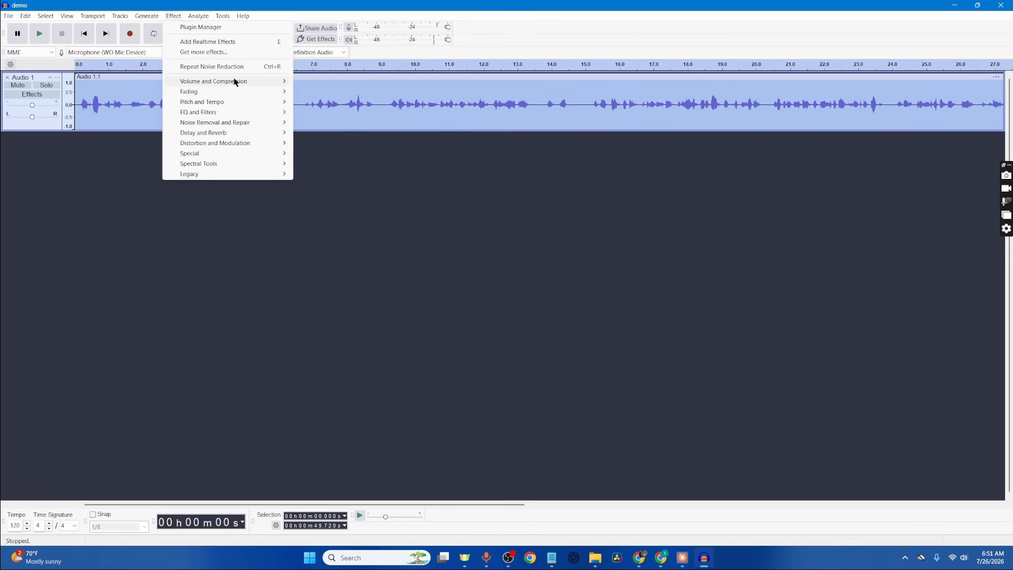
mouse_move(219, 82)
left_click(343, 133)
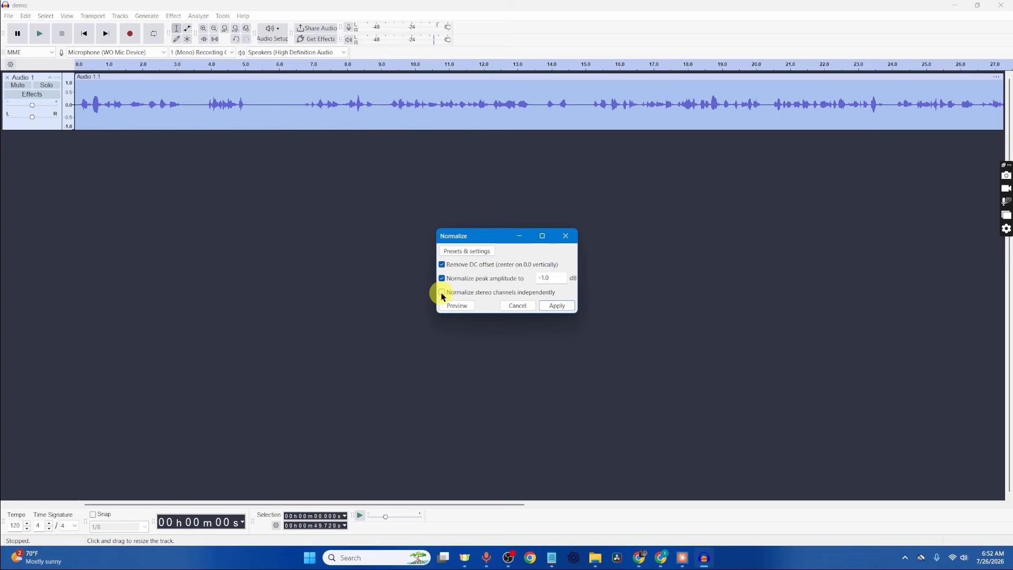
left_click(442, 294)
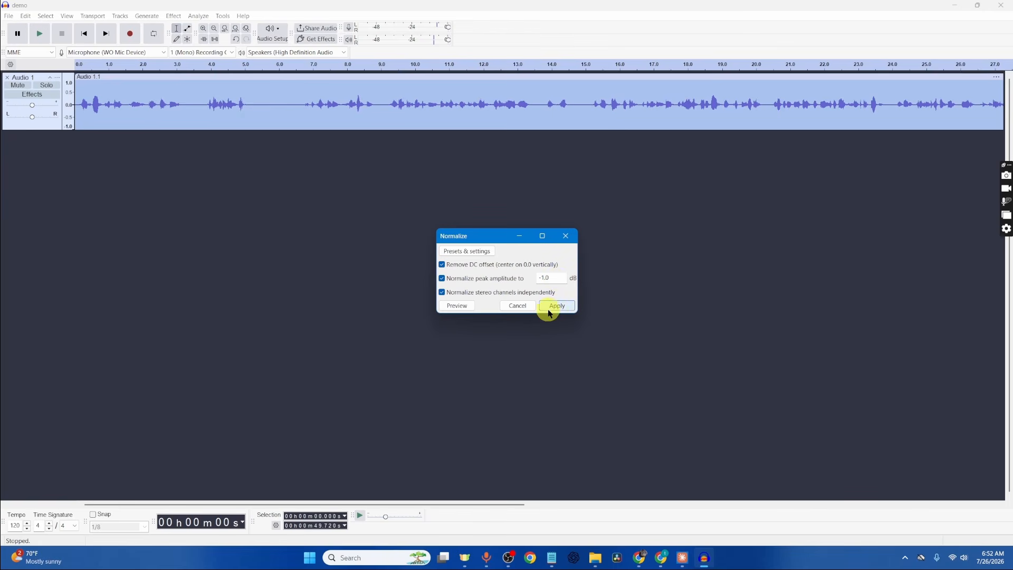
left_click(564, 307)
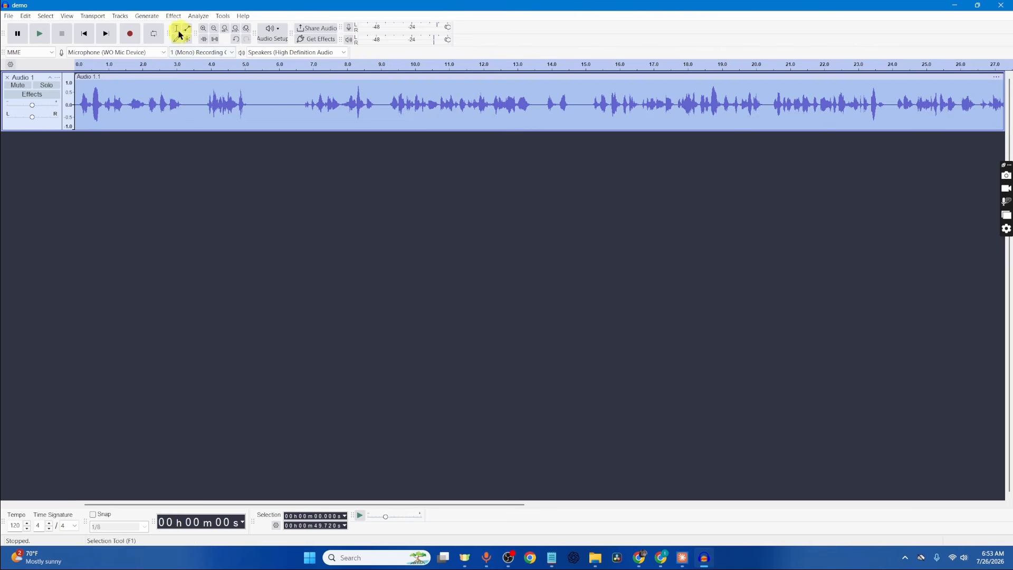
Apply the Compressor to the whole track with a -18.0 dB threshold, 3.7 dB make-up gain and a ratio of 4.9
mouse_move(264, 81)
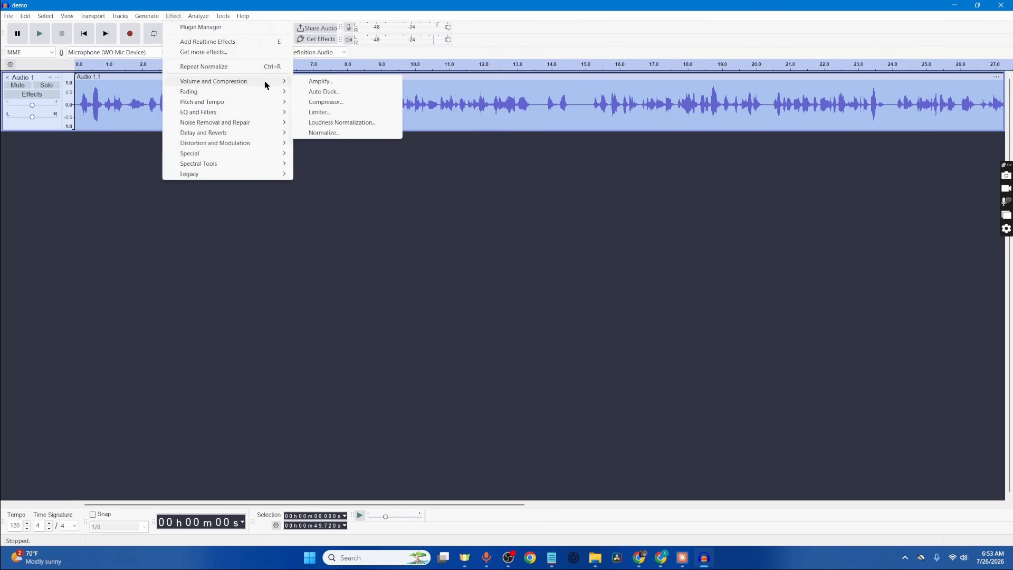
left_click(349, 102)
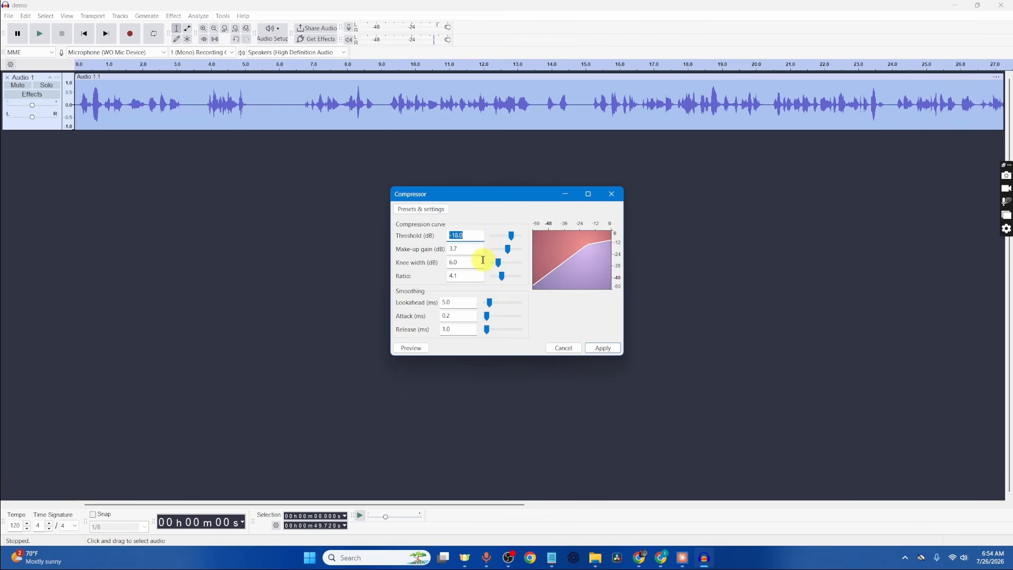
left_click_drag(501, 275, 504, 276)
left_click(488, 316)
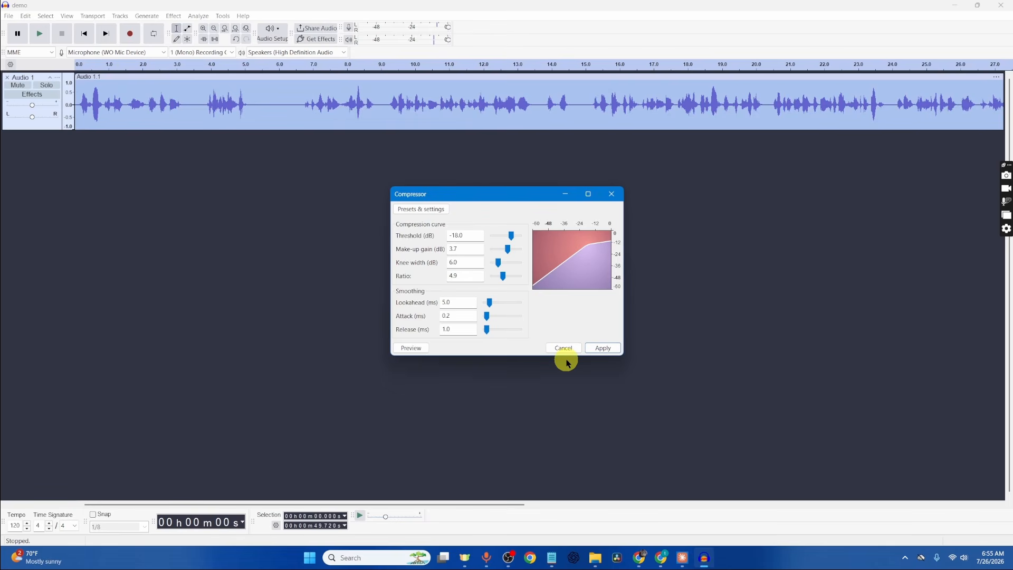
left_click(604, 348)
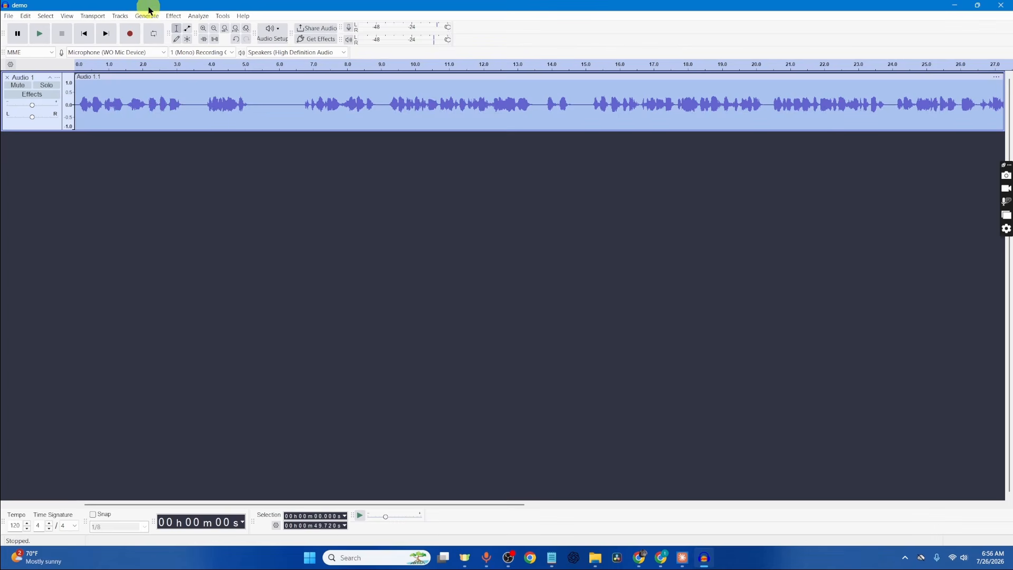
Apply the Limiter to the whole track with a -5.0 dB threshold, -1.0 dB make-up target and 2.0 dB knee width
left_click(172, 16)
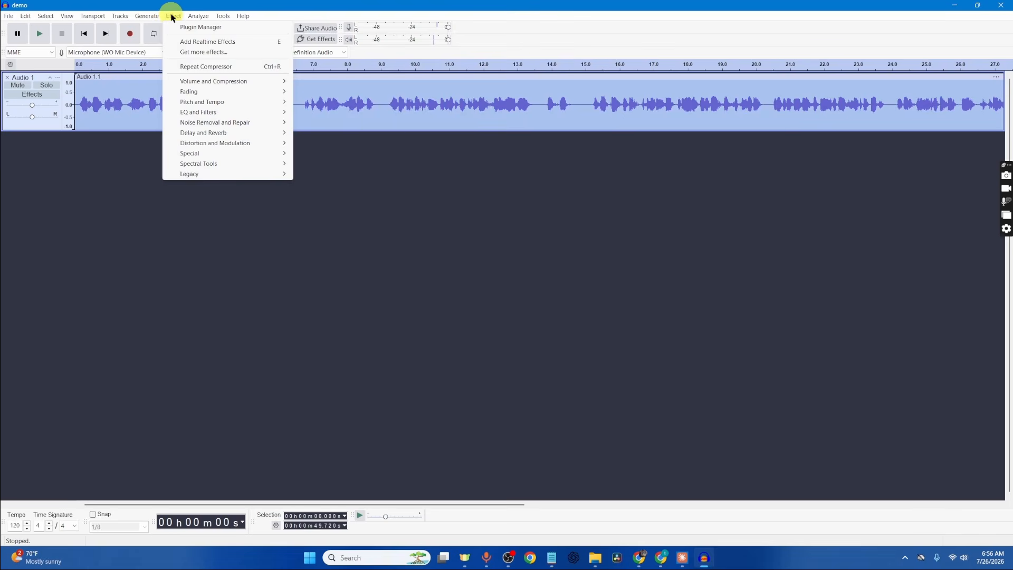
mouse_move(258, 82)
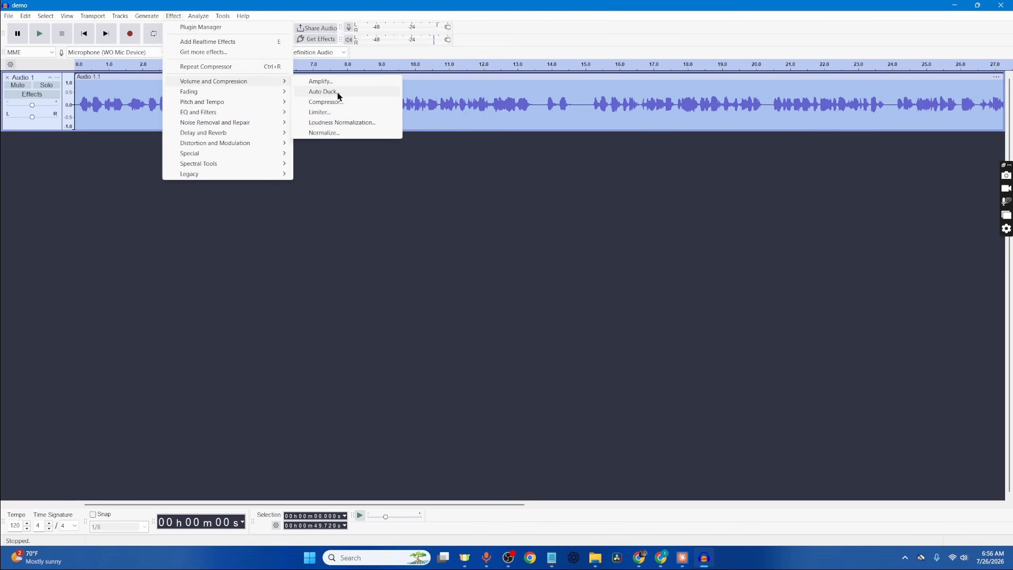
left_click(331, 111)
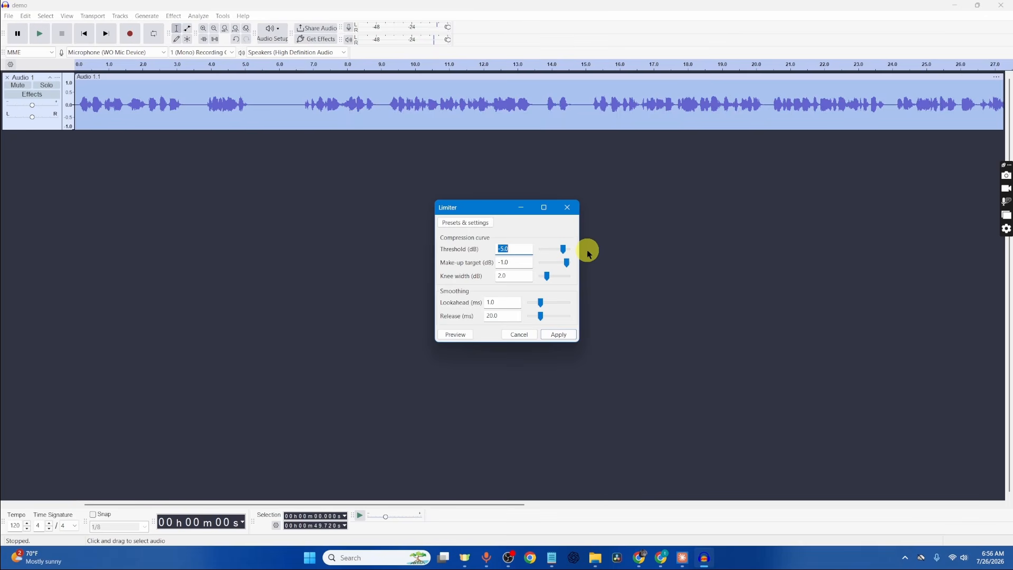
left_click(566, 338)
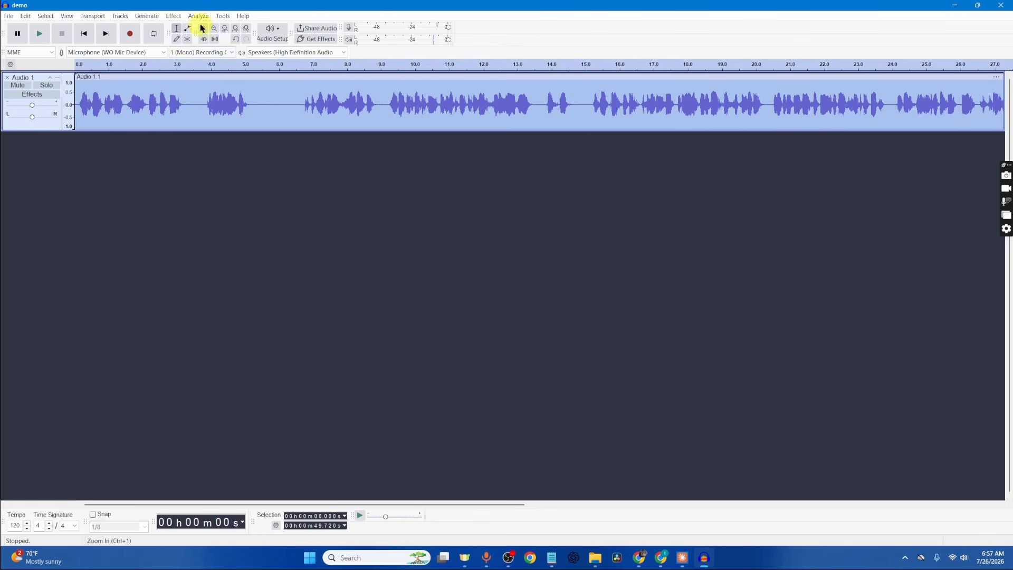
Amplify the whole track by 2.5 dB without allowing clipping
left_click(182, 15)
mouse_move(203, 81)
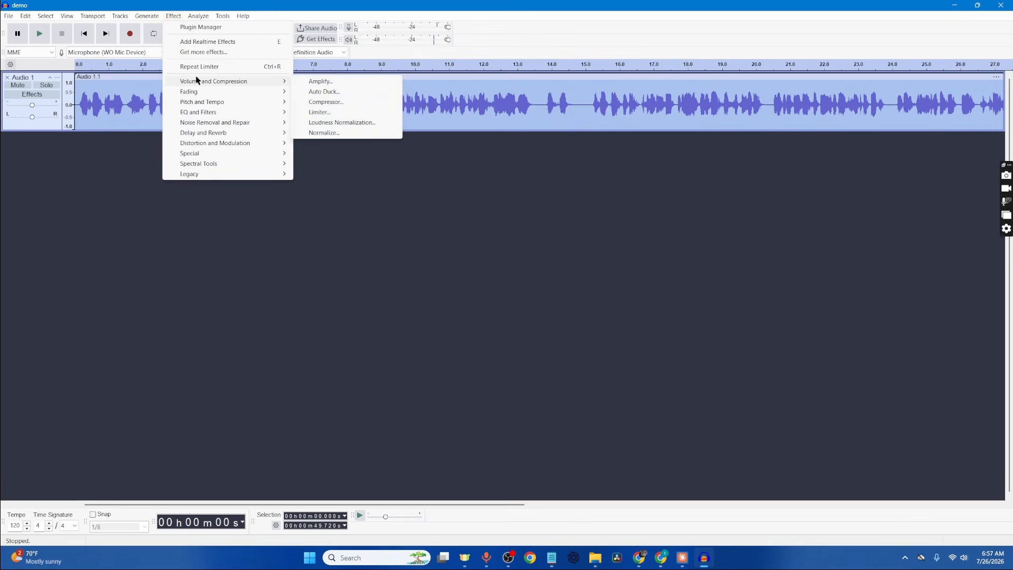
left_click(313, 83)
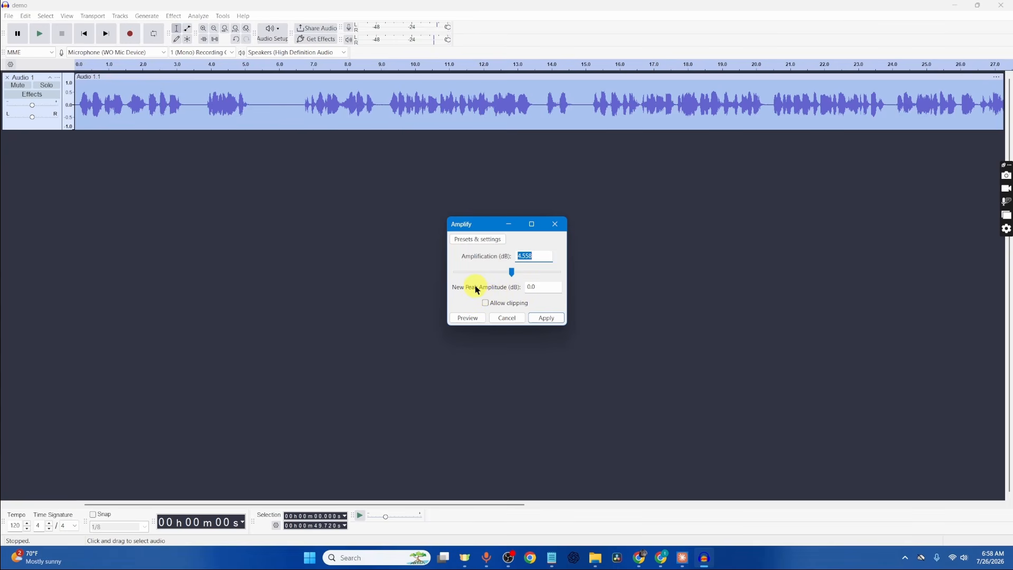
left_click(514, 275)
left_click_drag(512, 272, 515, 273)
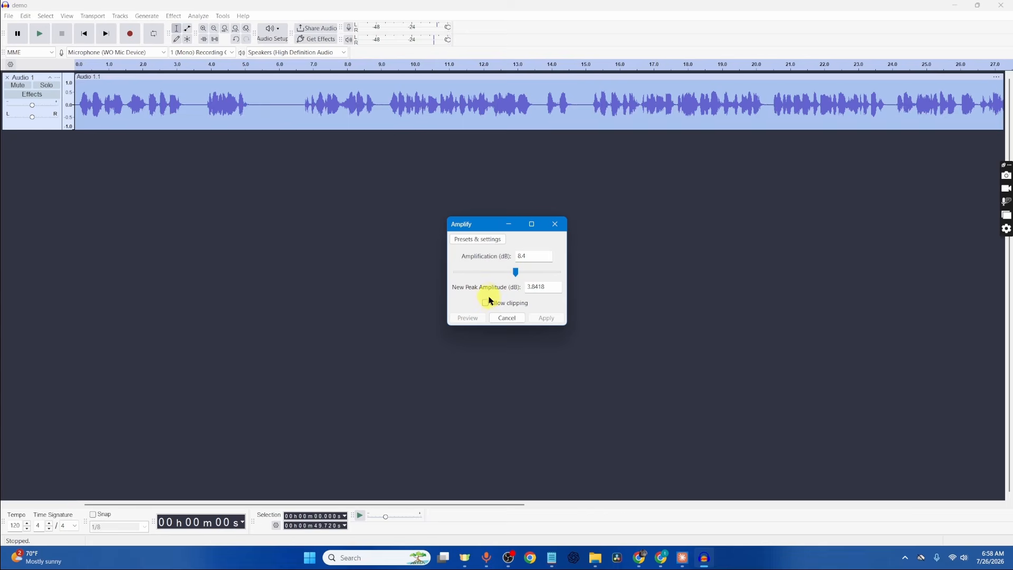
left_click_drag(515, 272, 510, 272)
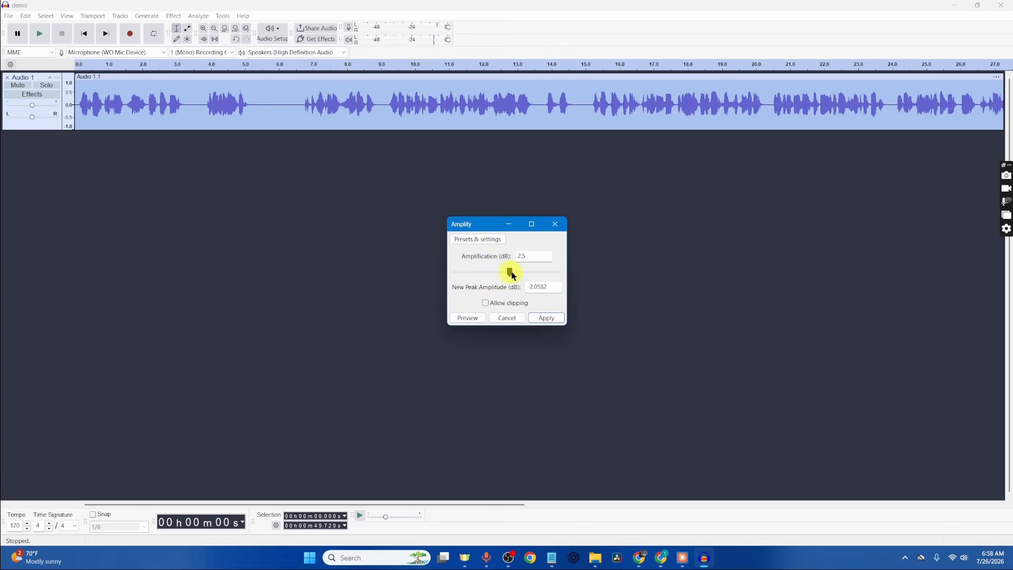
left_click(547, 316)
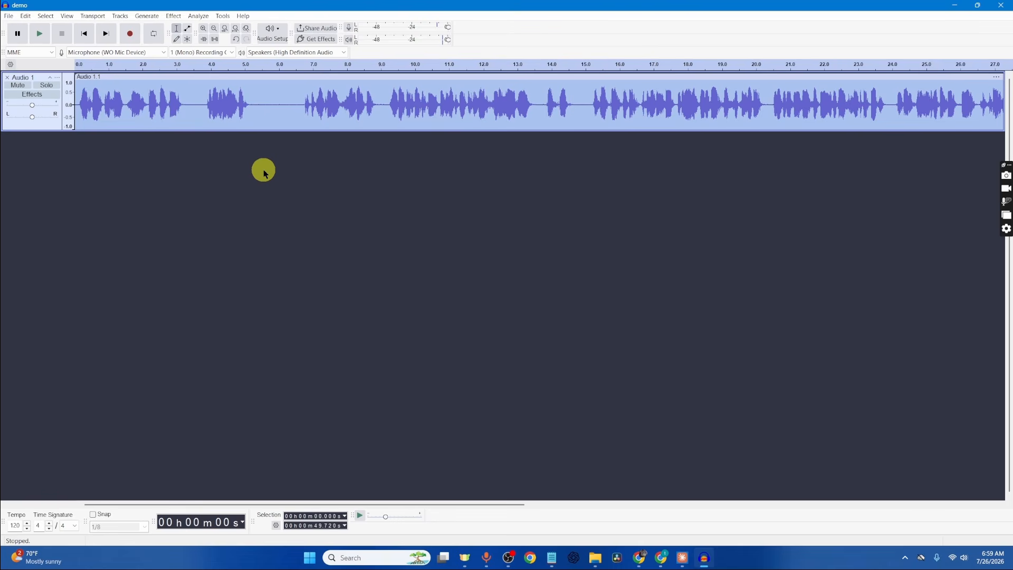
Play back the first ten seconds of the amplified track, stop playback and clear the selection
key("space")
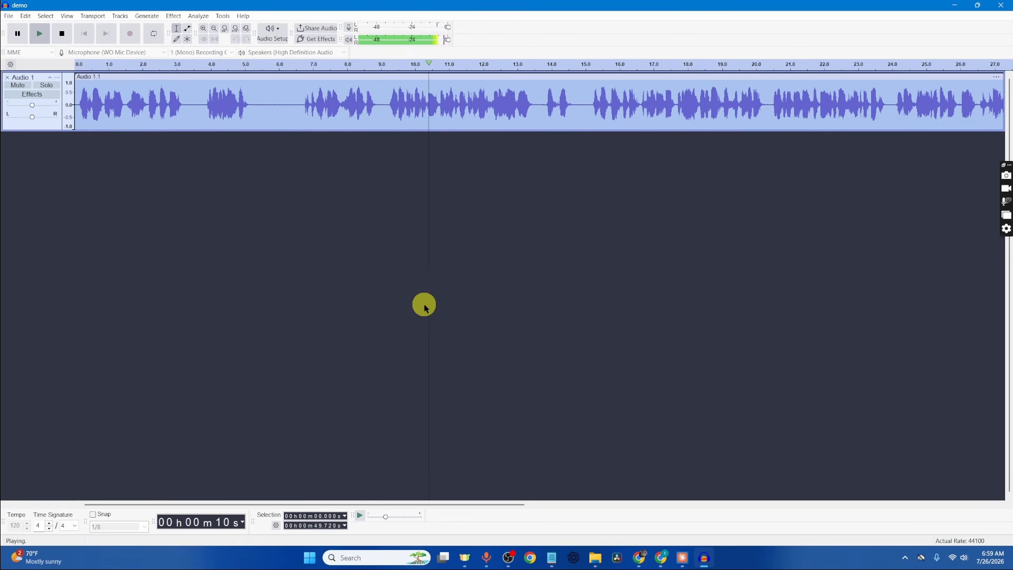
key("space")
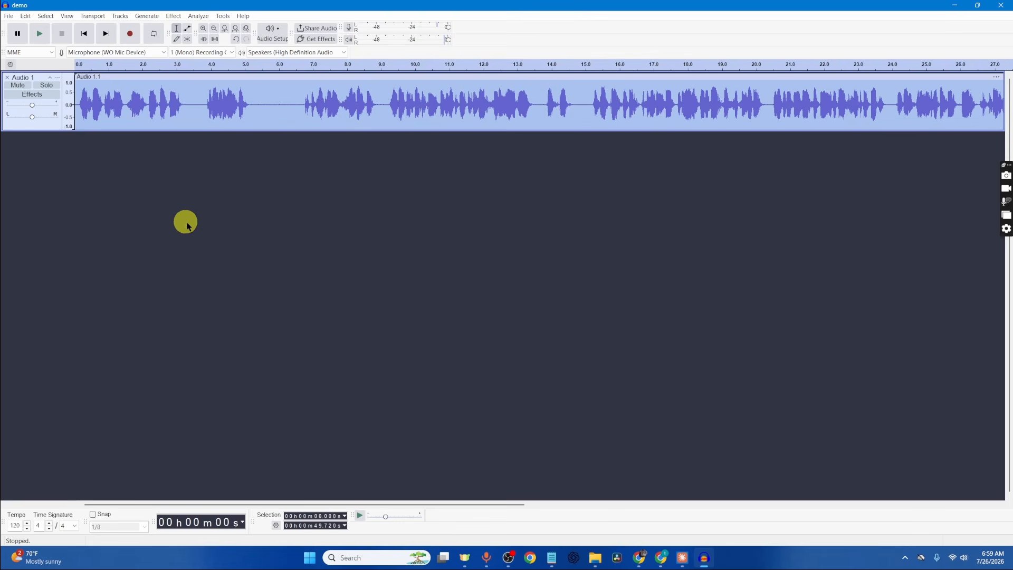
left_click(640, 402)
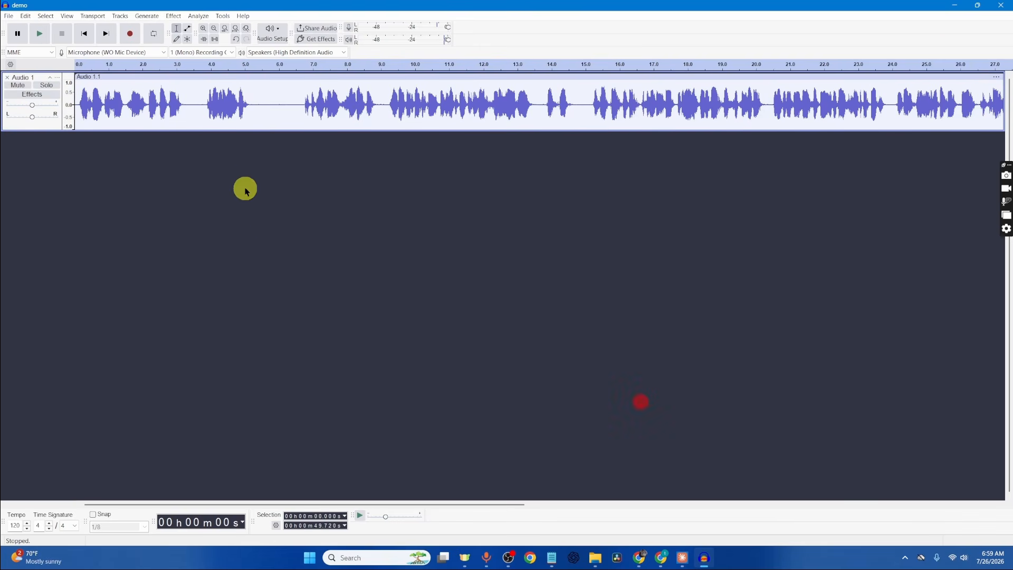
Delete the silent gap from about 3.2 to 3.8 s and the one from about 4.6 to 6.1 s
left_click_drag(185, 86, 203, 88)
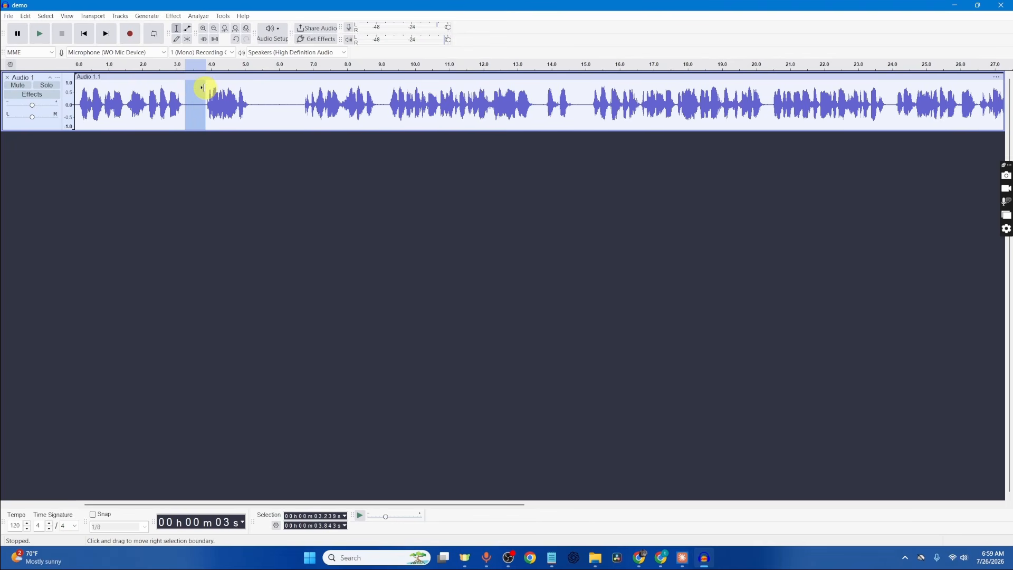
key("Delete")
left_click_drag(231, 85, 282, 90)
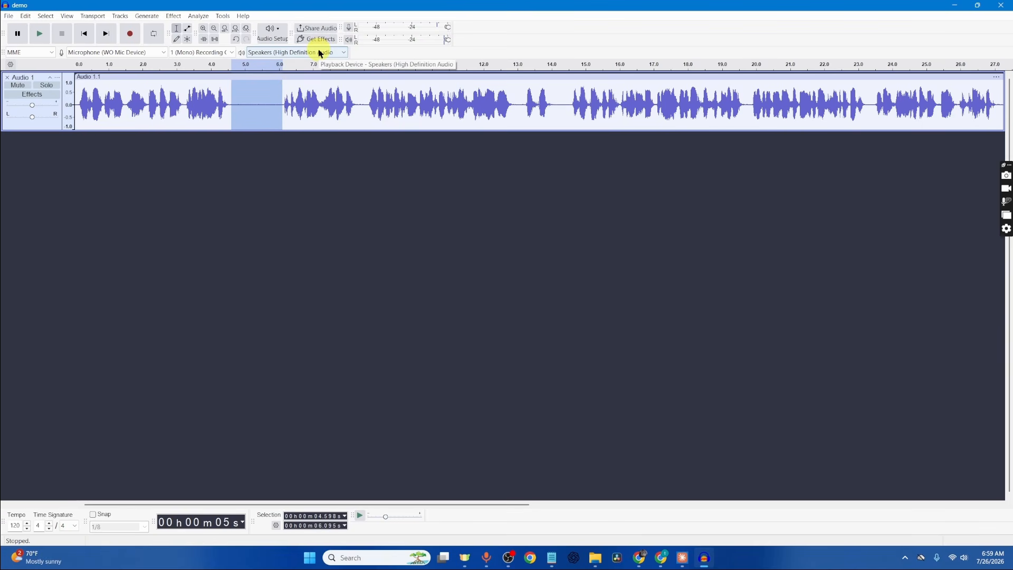
key("Delete")
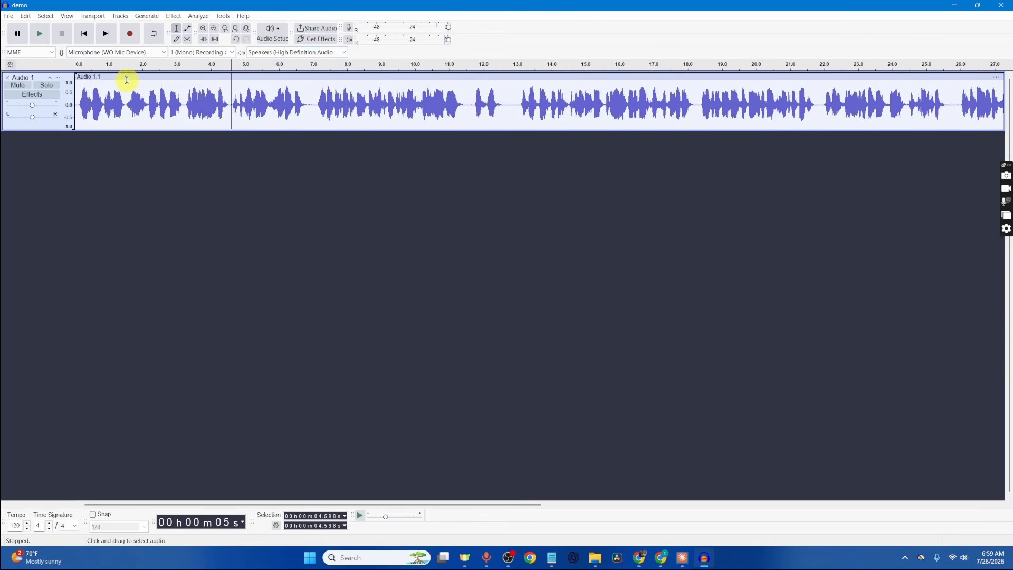
Play the track from about 0.3 s through the shortened pauses to check the cuts
left_click(86, 86)
key("space")
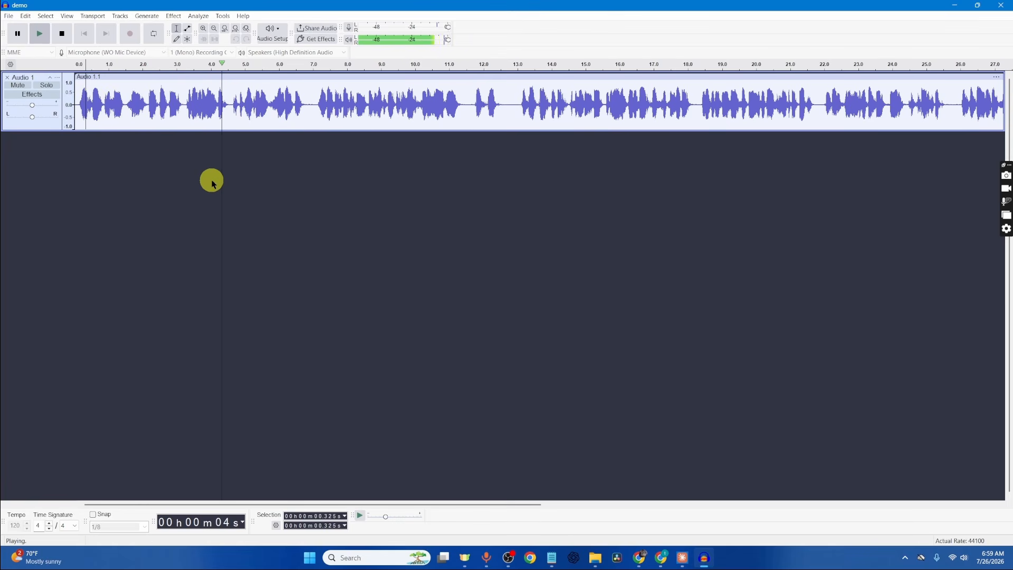
key("space")
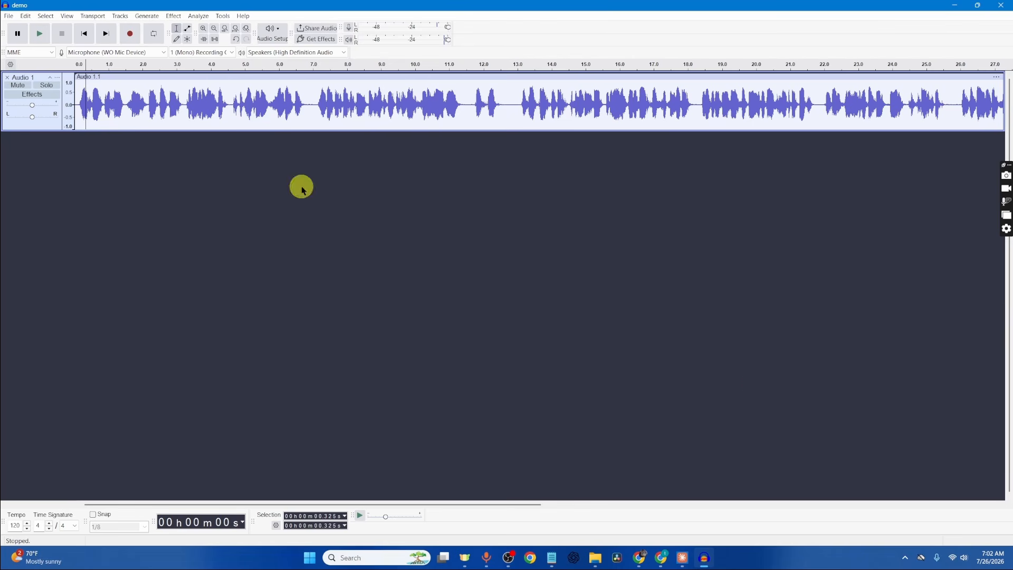
Set up an audio export to the computer as MP3 Files with the Standard, 170-210 kbps quality preset
left_click(10, 16)
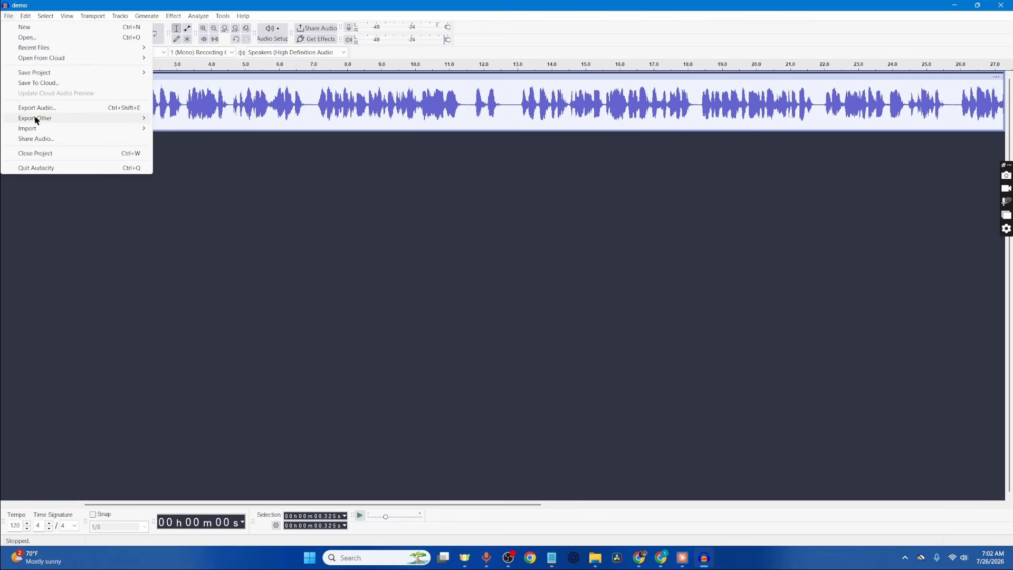
left_click(95, 109)
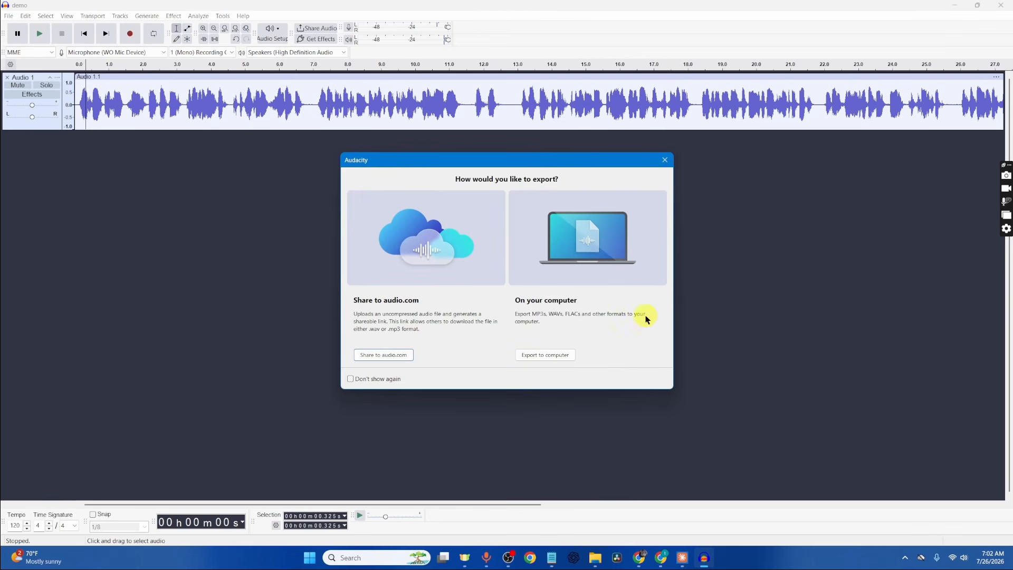
left_click(566, 356)
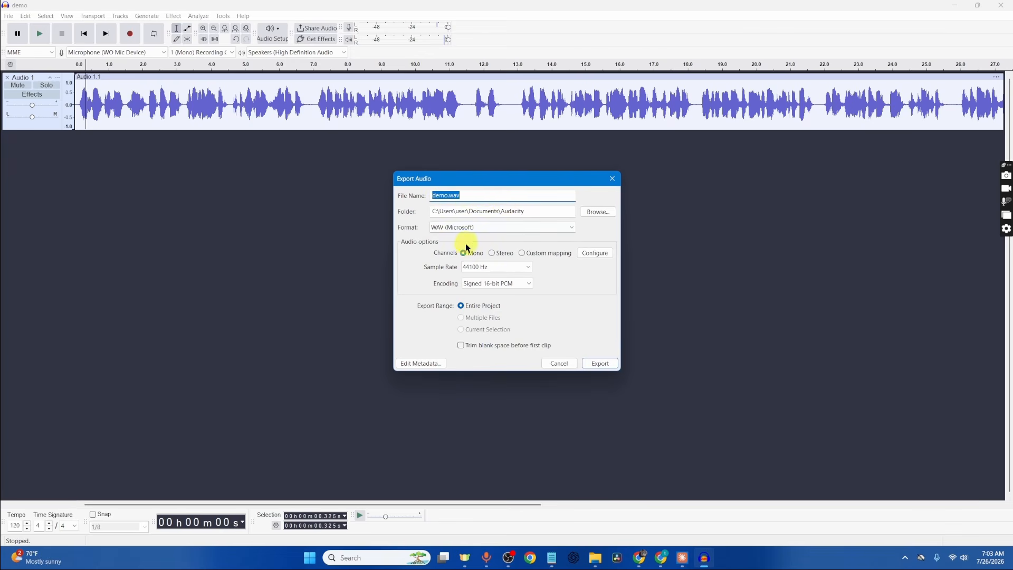
left_click(548, 233)
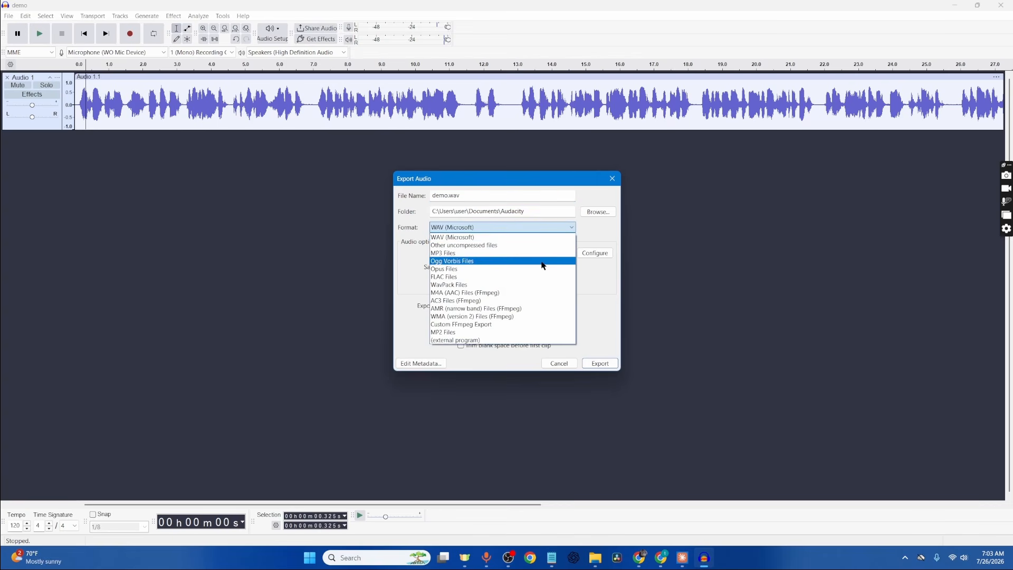
left_click(486, 253)
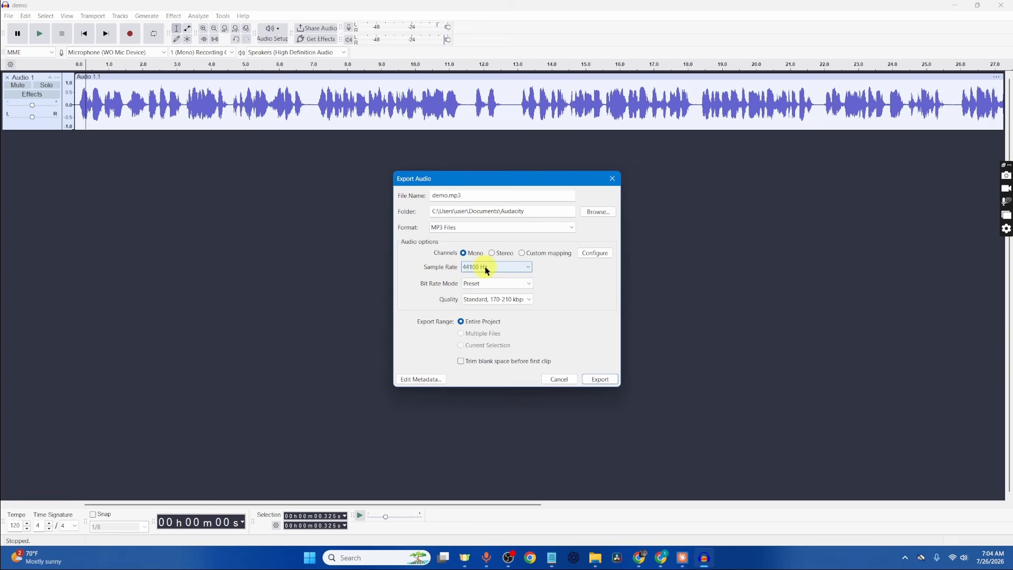
left_click(516, 301)
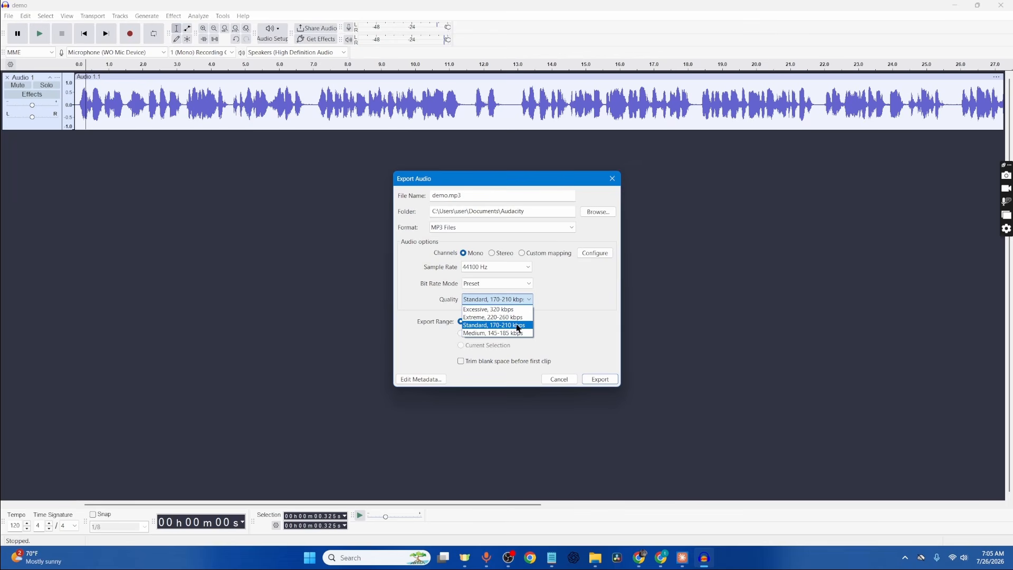
left_click(518, 326)
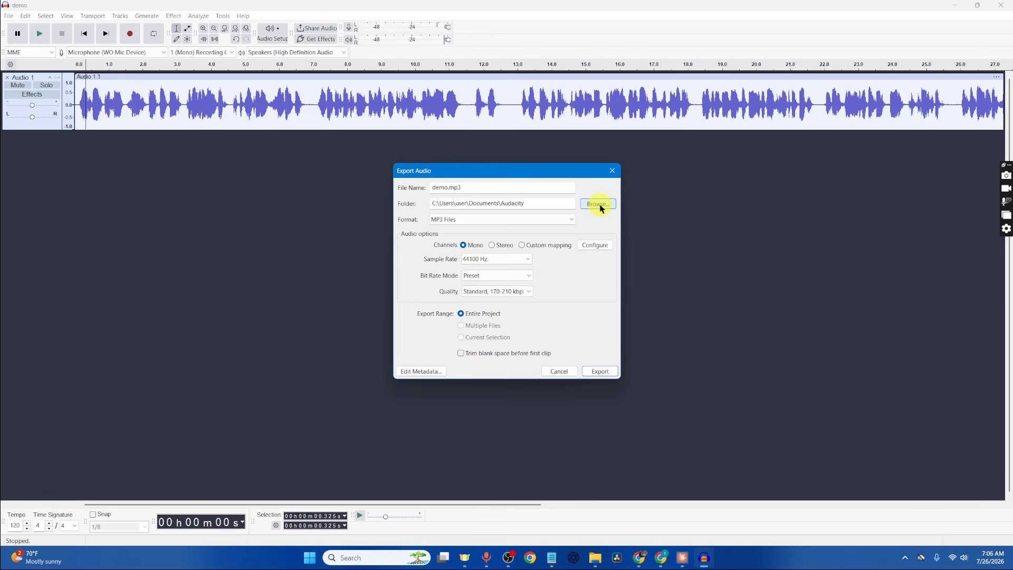
Choose the Music folder as the destination and export the entire project as demo.mp3
left_click(598, 205)
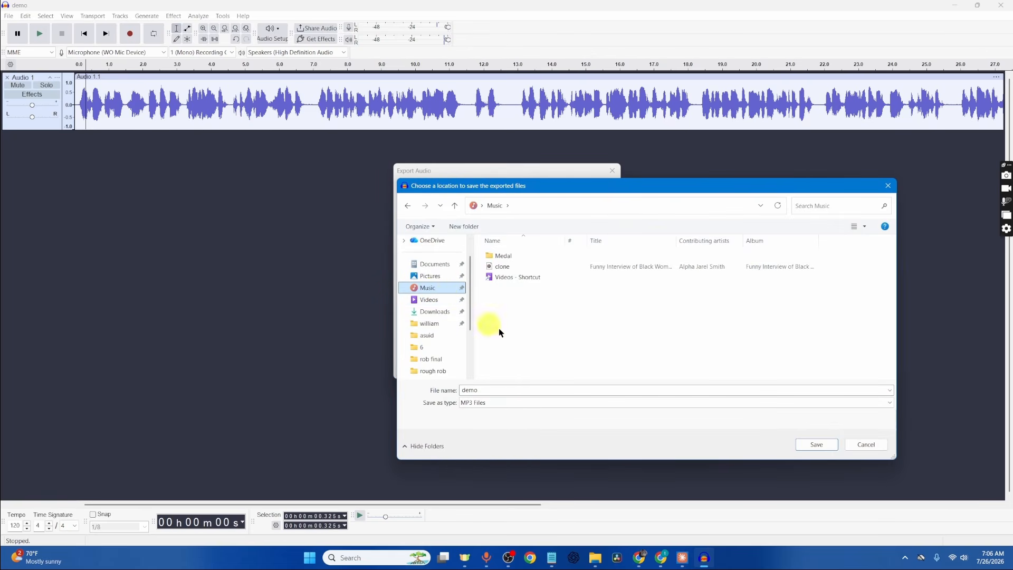
left_click(817, 442)
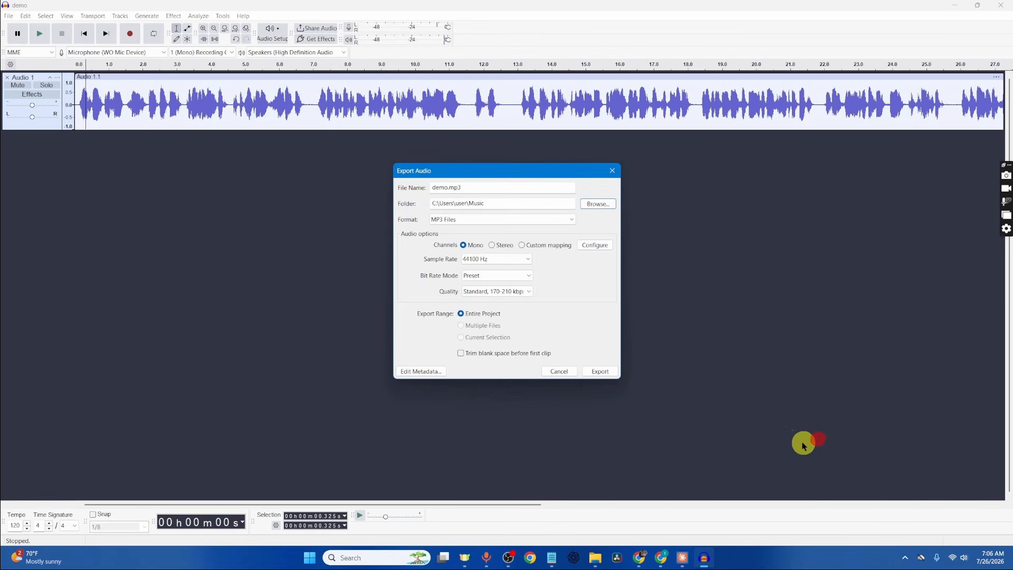
left_click(614, 374)
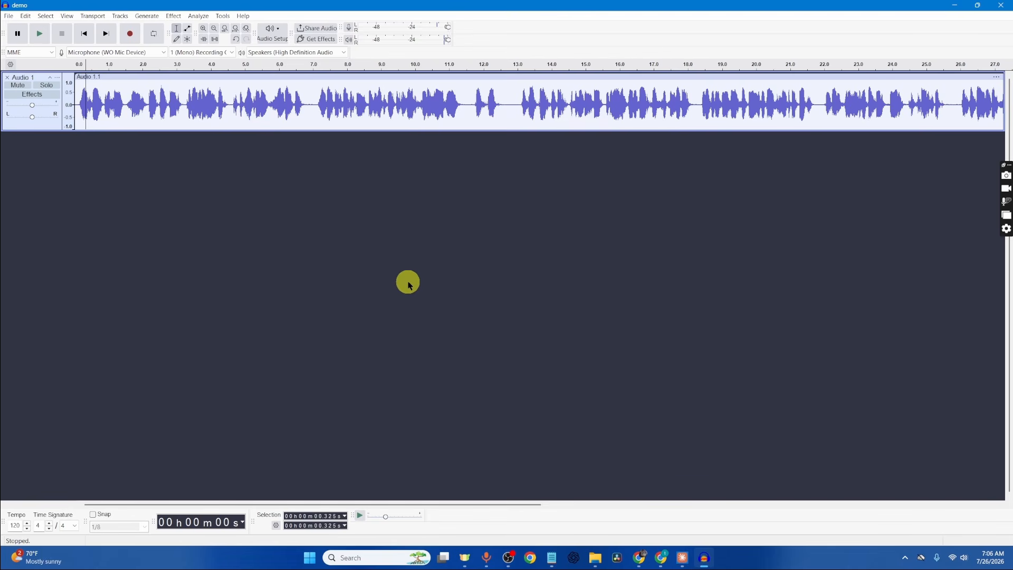
Open the Gitt-esv2-50p-bg-10p-music-10p audio file from the rough rob folder
left_click(8, 15)
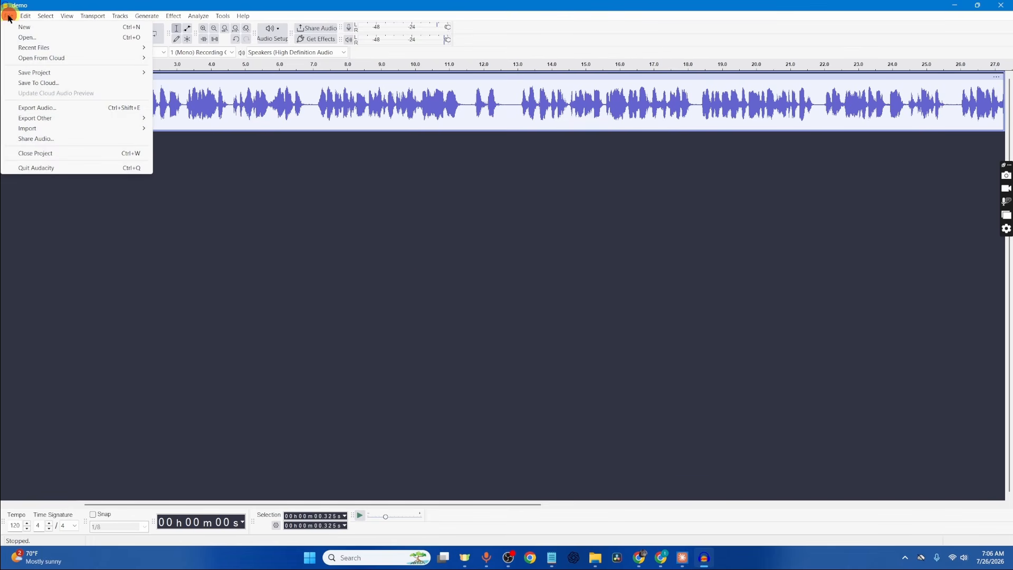
left_click(27, 37)
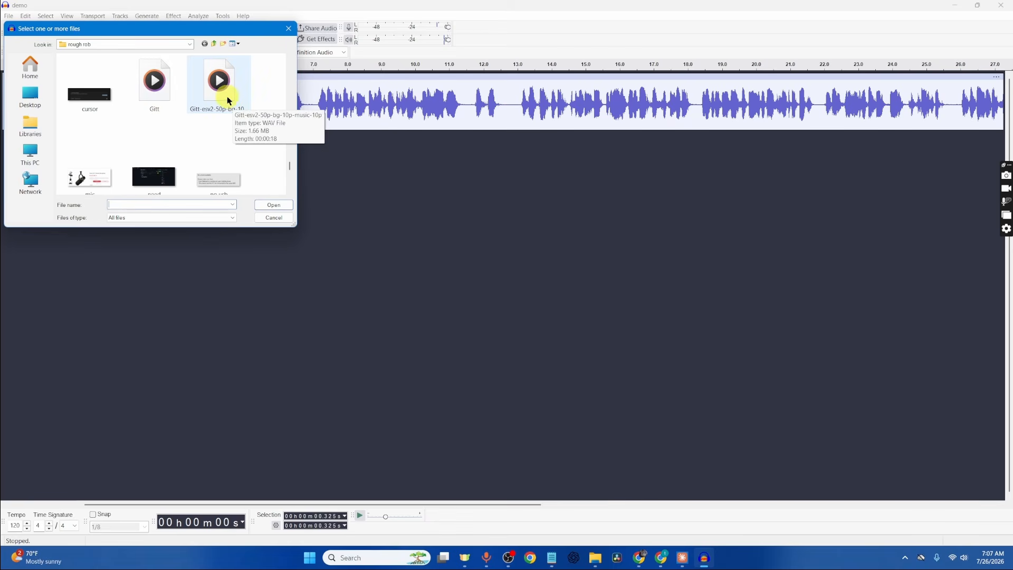
left_click(229, 100)
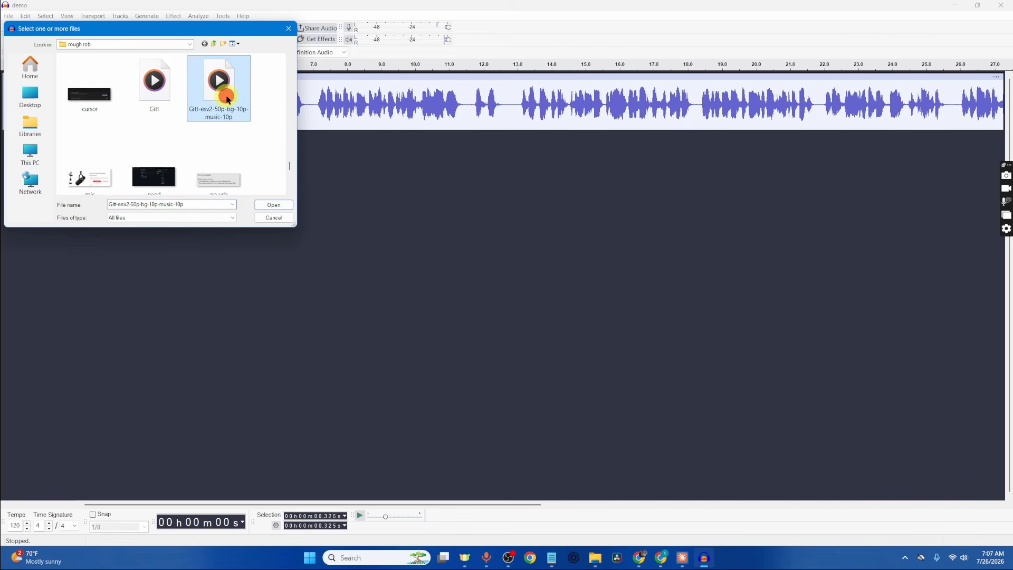
left_click(271, 203)
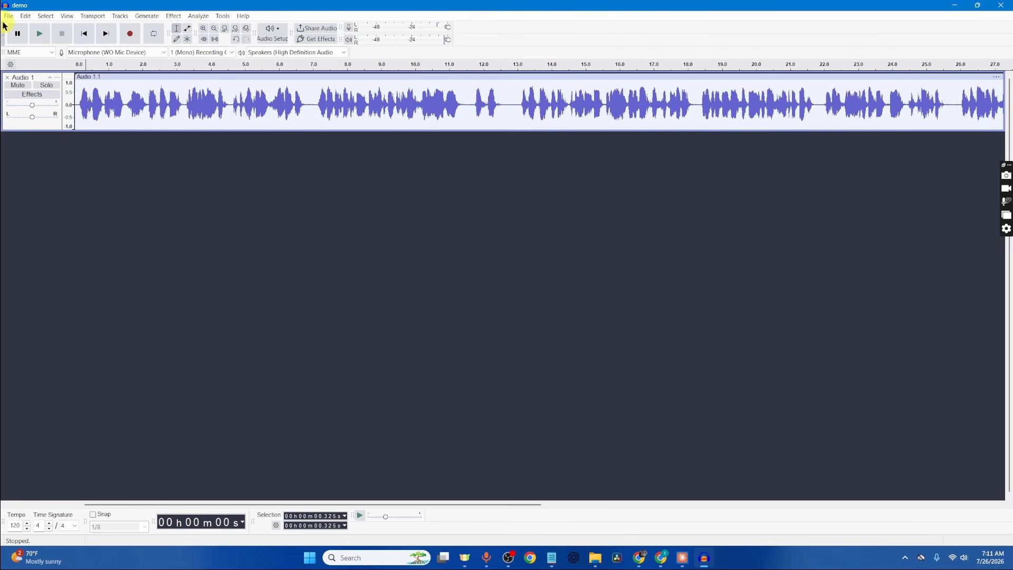
Import the Gitt, Obs spotify and Reshade esv2-50p-bg-10p-music-10p audio files from the rough rob folder as tracks and briefly play them together
left_click(9, 15)
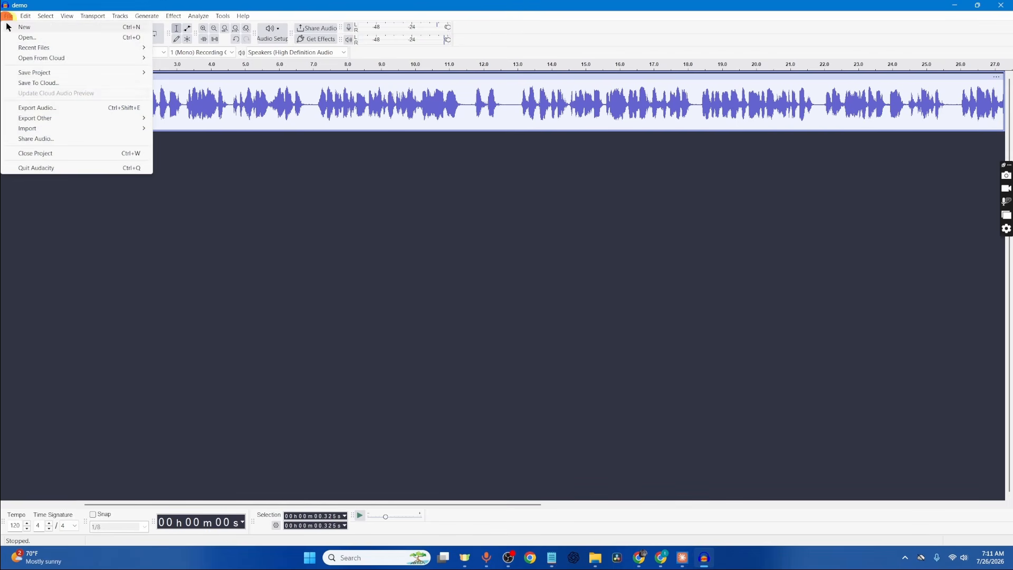
left_click(44, 130)
left_click(195, 128)
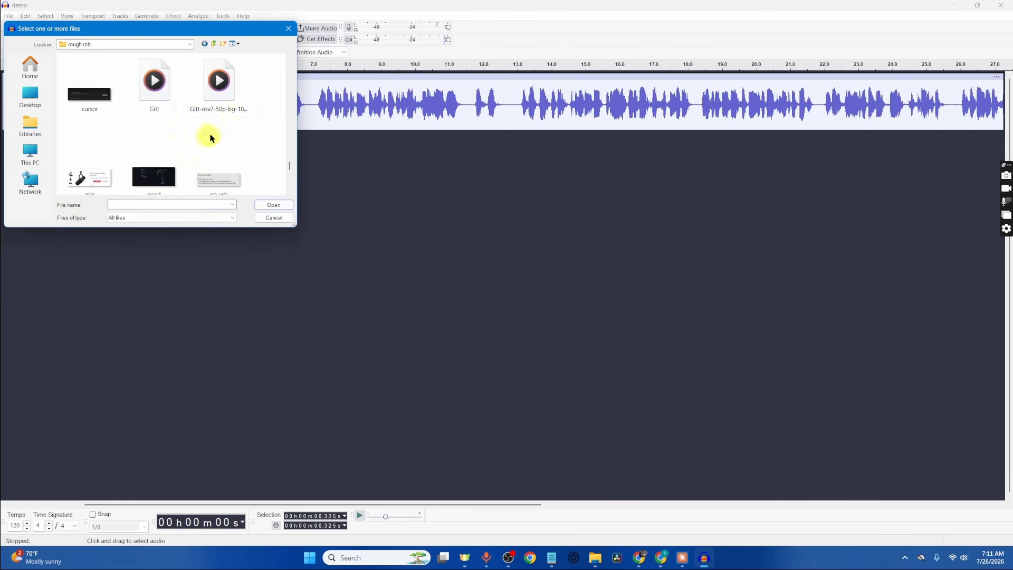
left_click(226, 103)
scroll(226, 116, "down", 3)
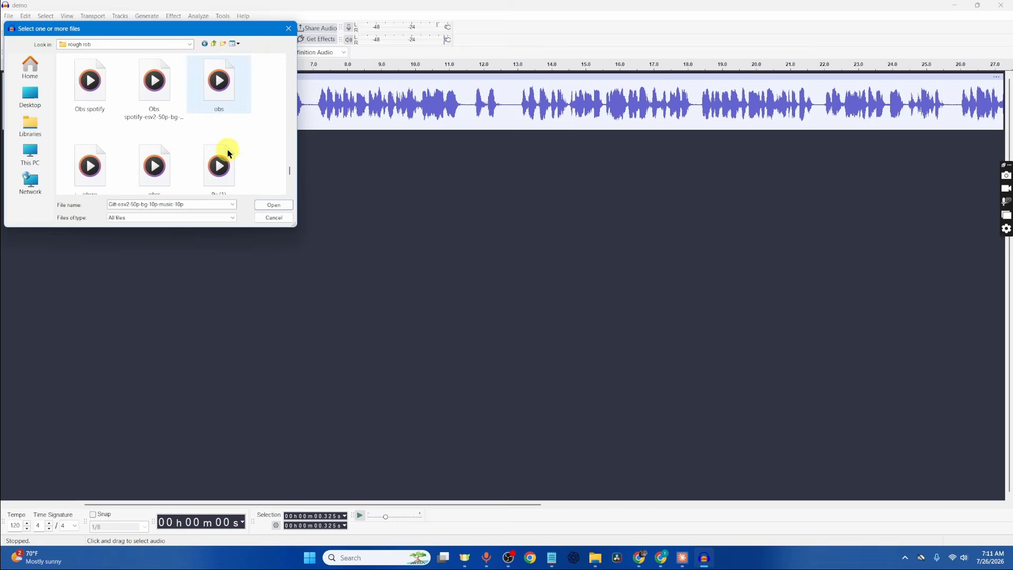
left_click(157, 106, "ctrl")
scroll(224, 144, "down", 3)
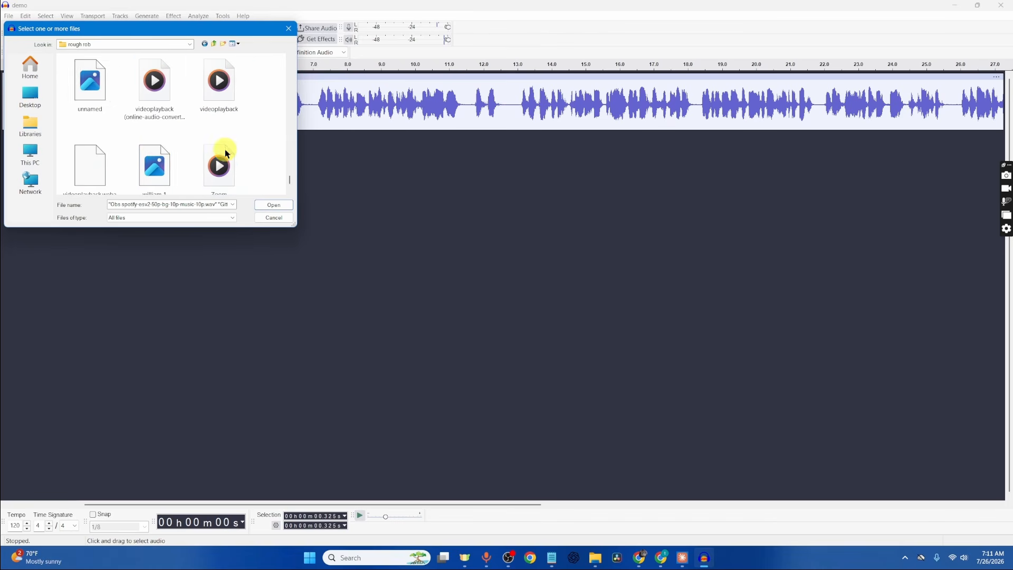
scroll(224, 153, "up", 1)
left_click(162, 103, "ctrl")
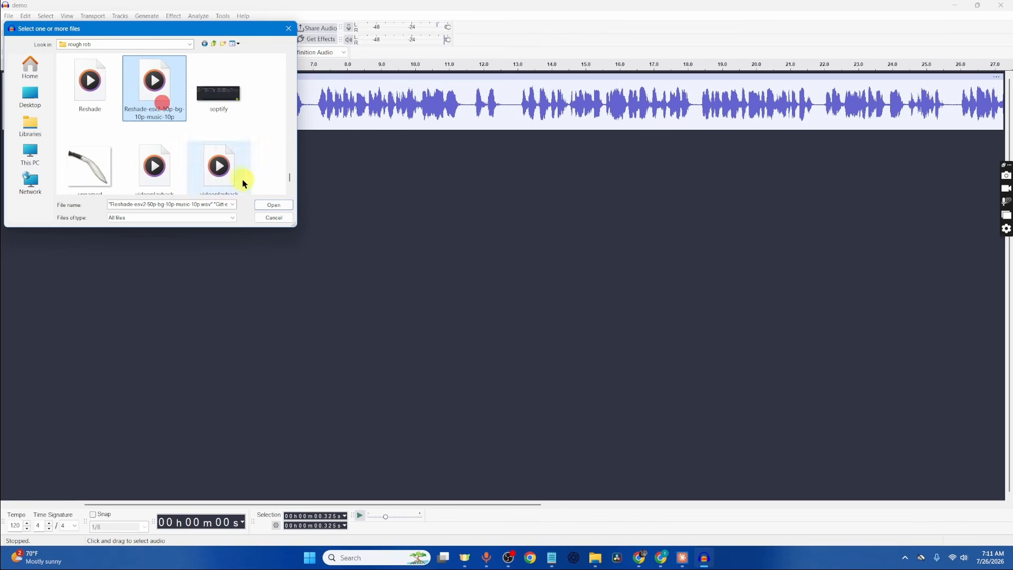
left_click(263, 203)
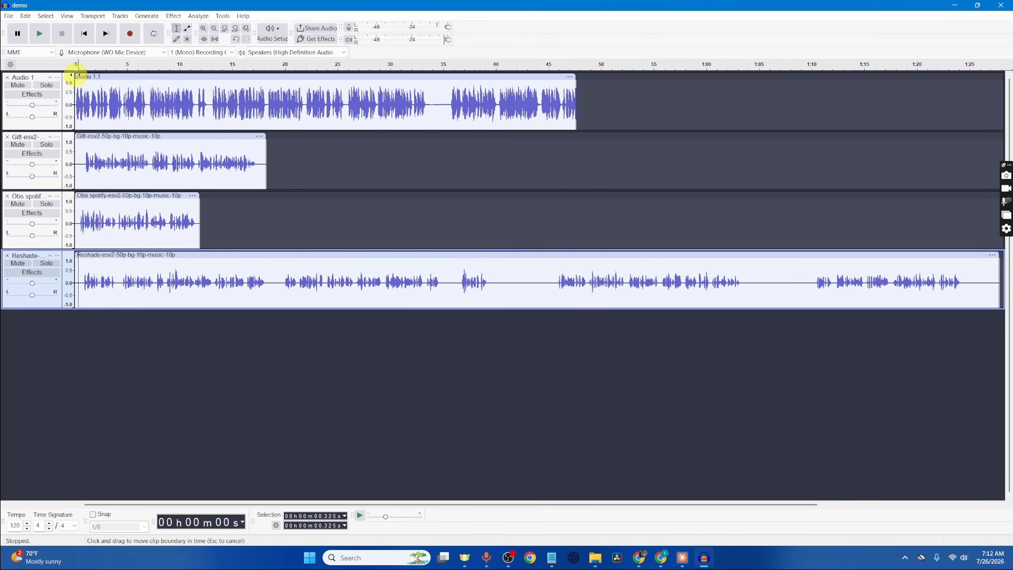
key("space")
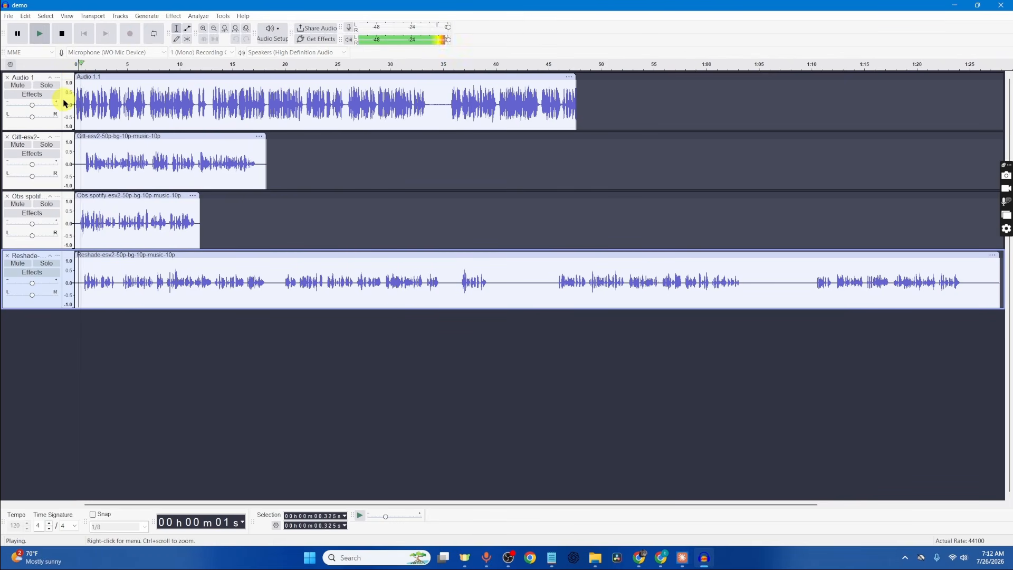
key("space")
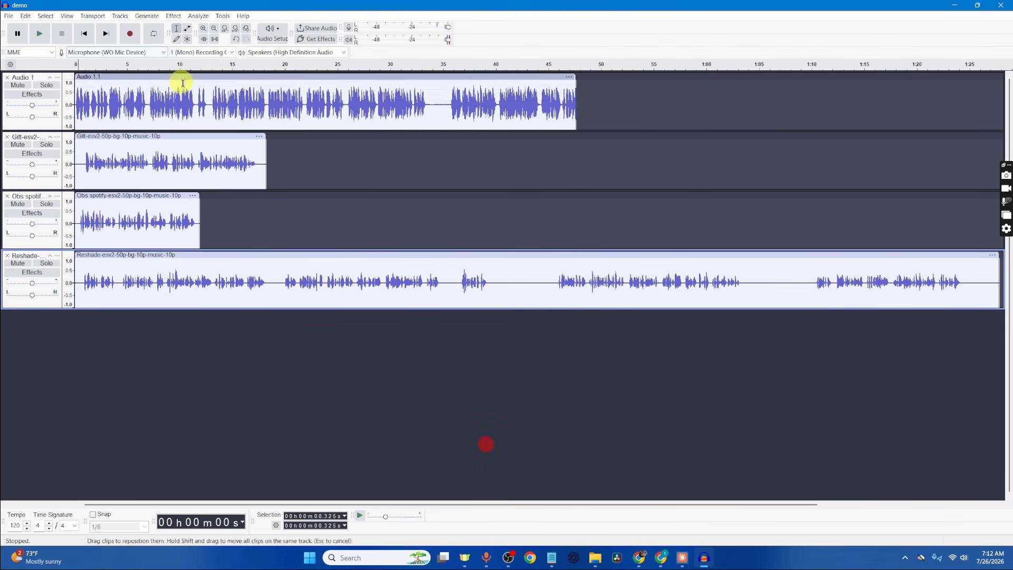
Align all four tracks end to end and clear the selection
key("ctrl+a")
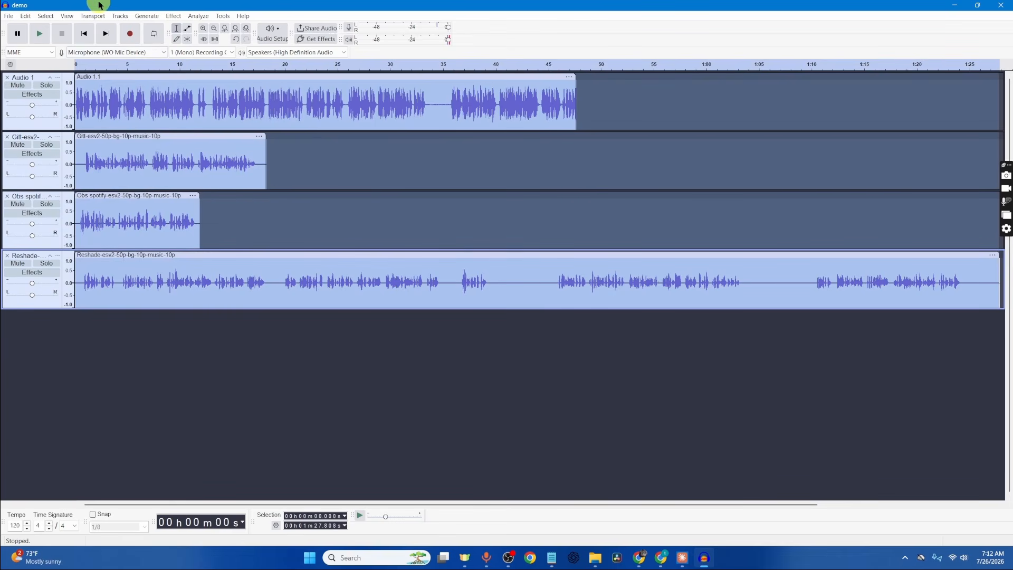
left_click(118, 15)
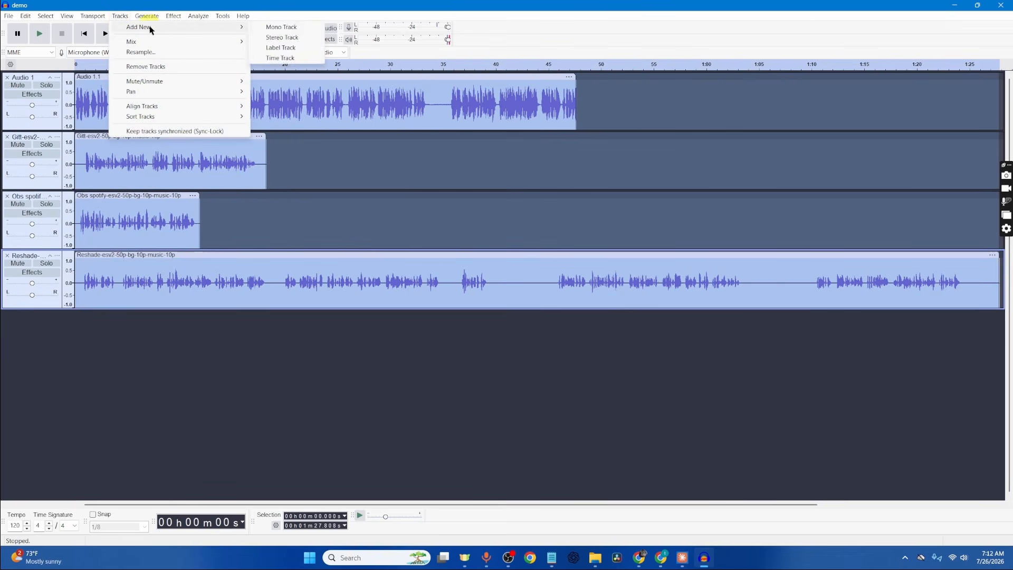
mouse_move(155, 108)
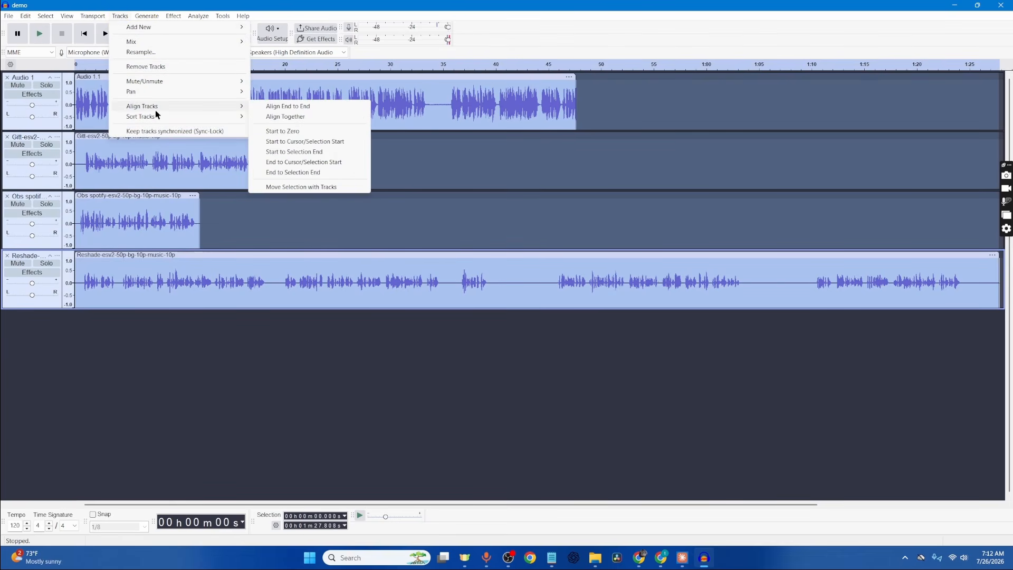
left_click(293, 110)
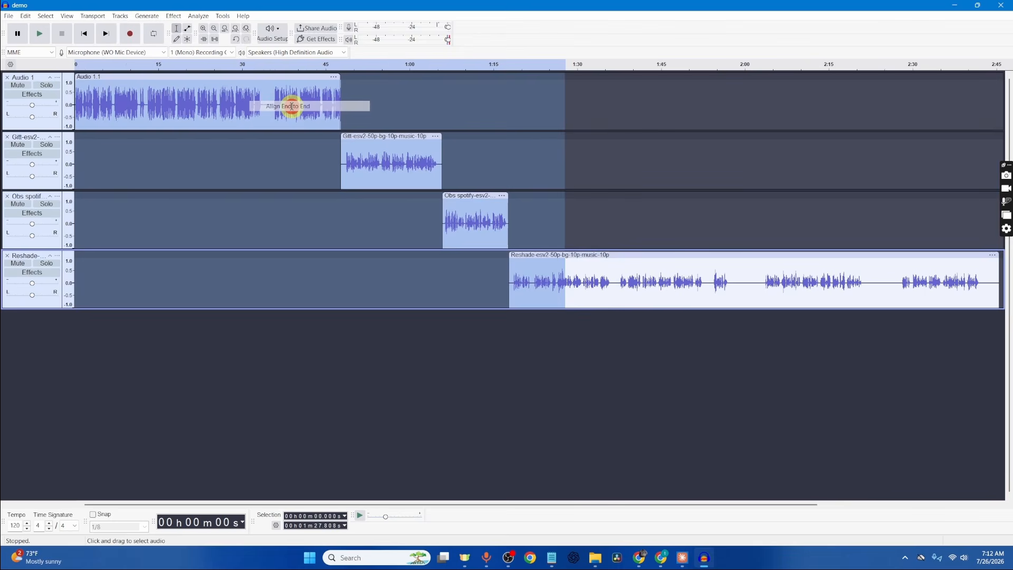
left_click(363, 439)
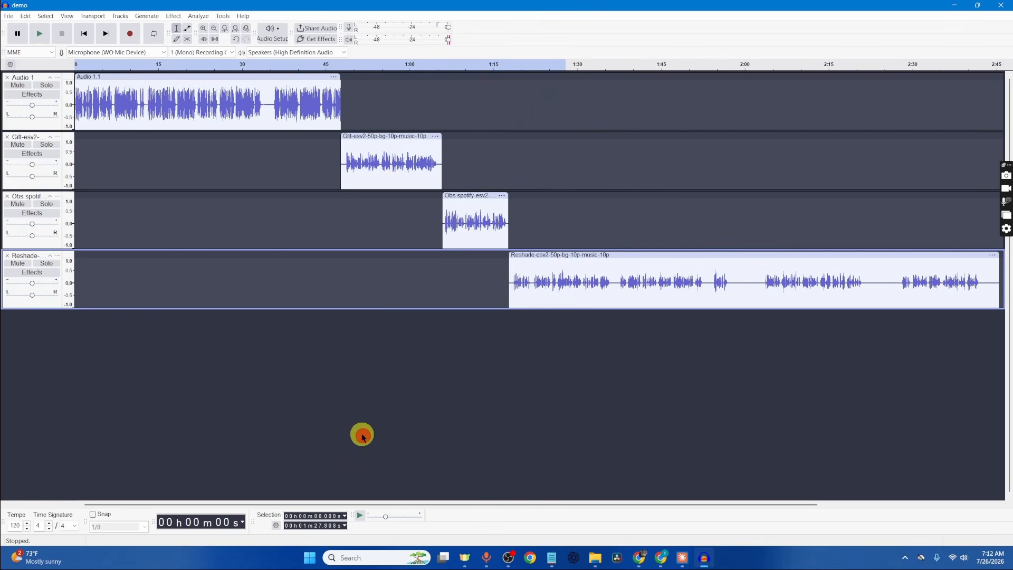
Lower the Audio 1 track's volume almost to minimum and move the Gitt track above it
left_click_drag(31, 105, 9, 105)
left_click_drag(42, 183, 65, 113)
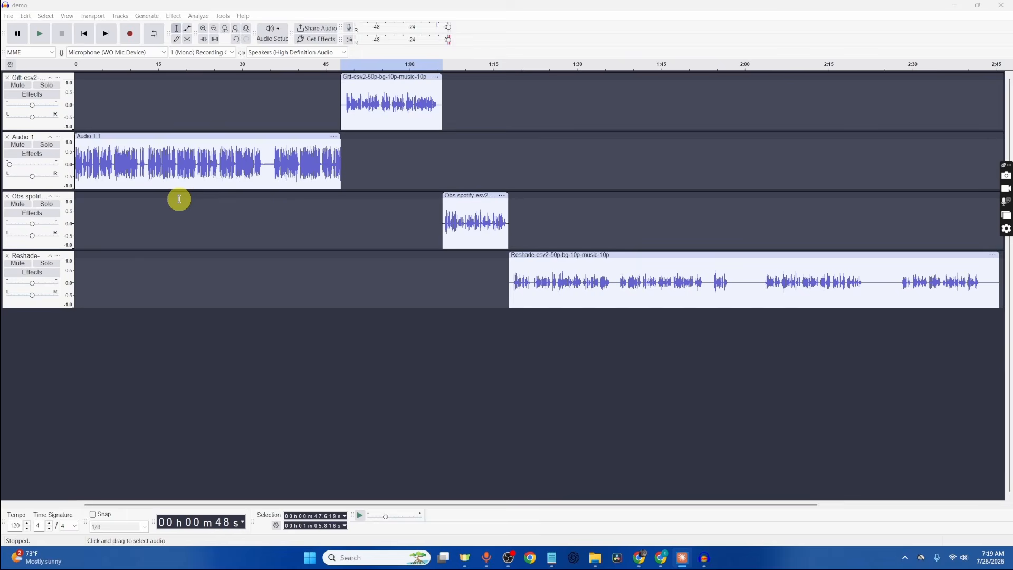
Select about 0.9 seconds of the Audio 1 track near 35.5 s and switch to the Draw tool
left_click_drag(278, 155, 273, 156)
left_click(175, 41)
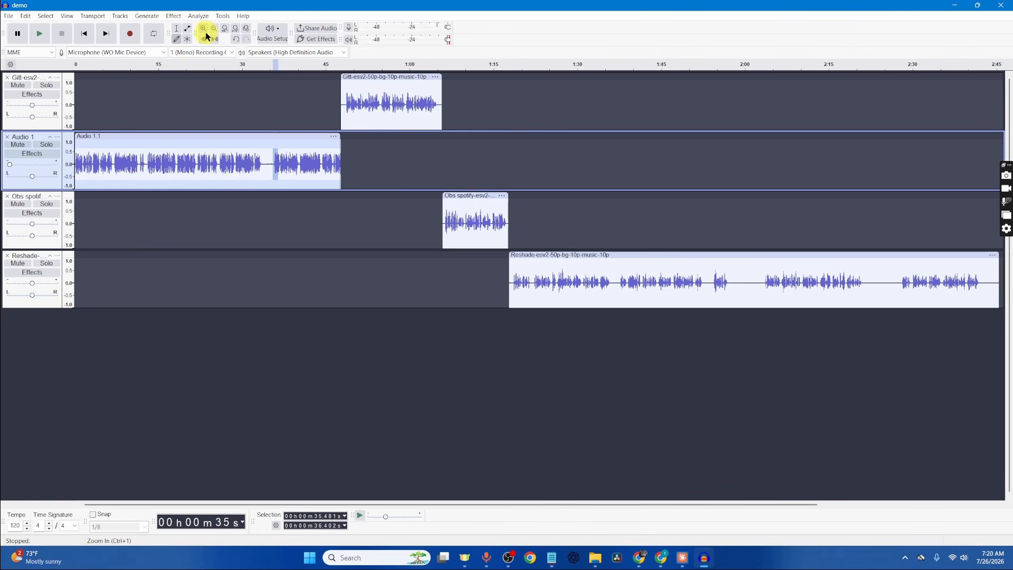
key("ctrl+1")
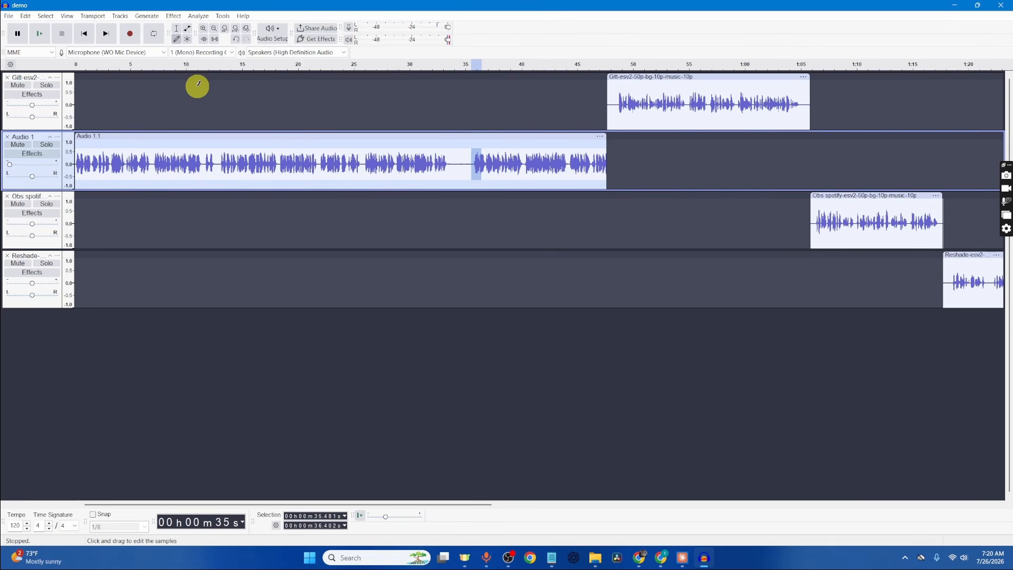
key("ctrl+3")
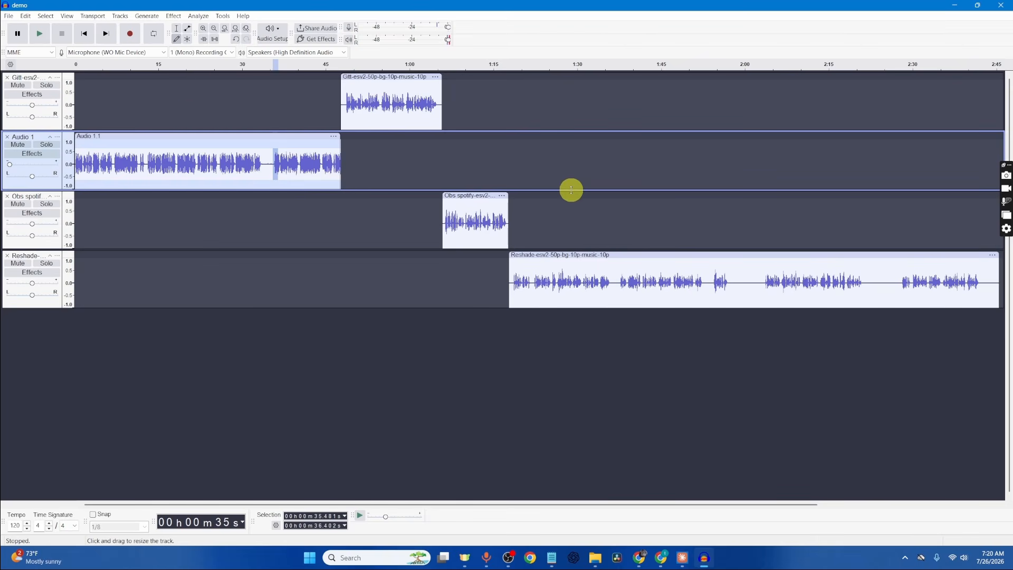
key("alt+Tab")
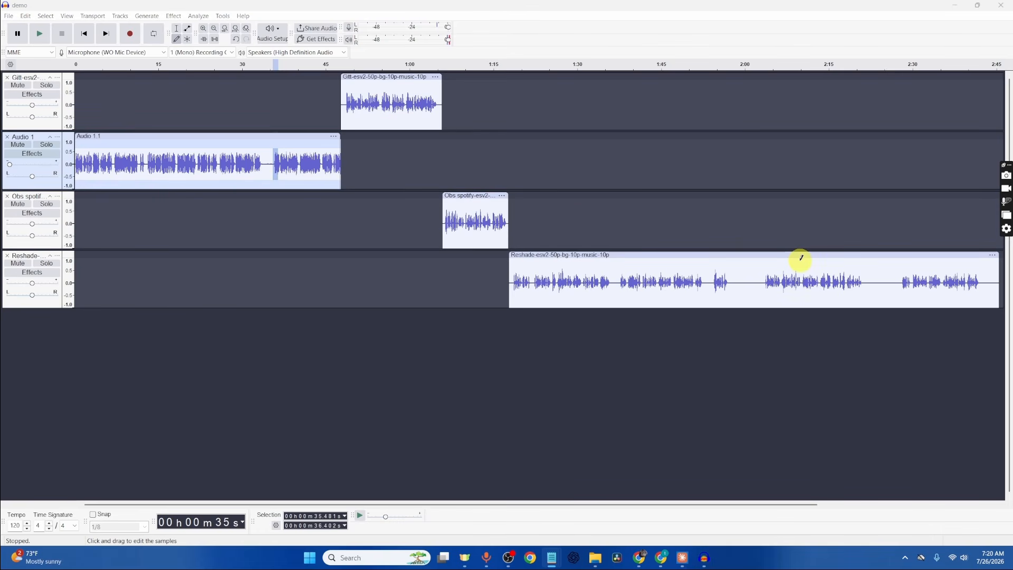